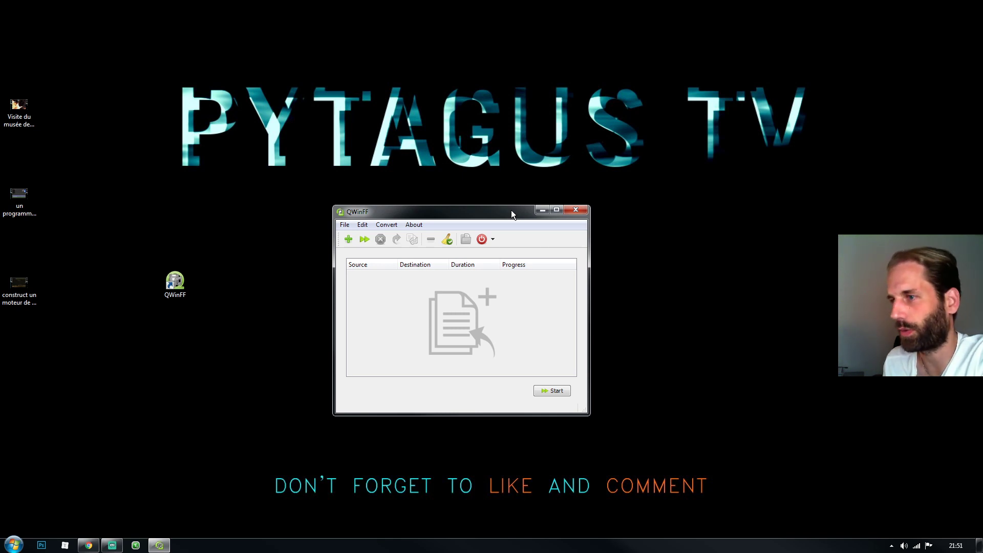
Close QWinFF and view HandBrake's Downloads page in Chrome, closing the browser when done
left_click(576, 211)
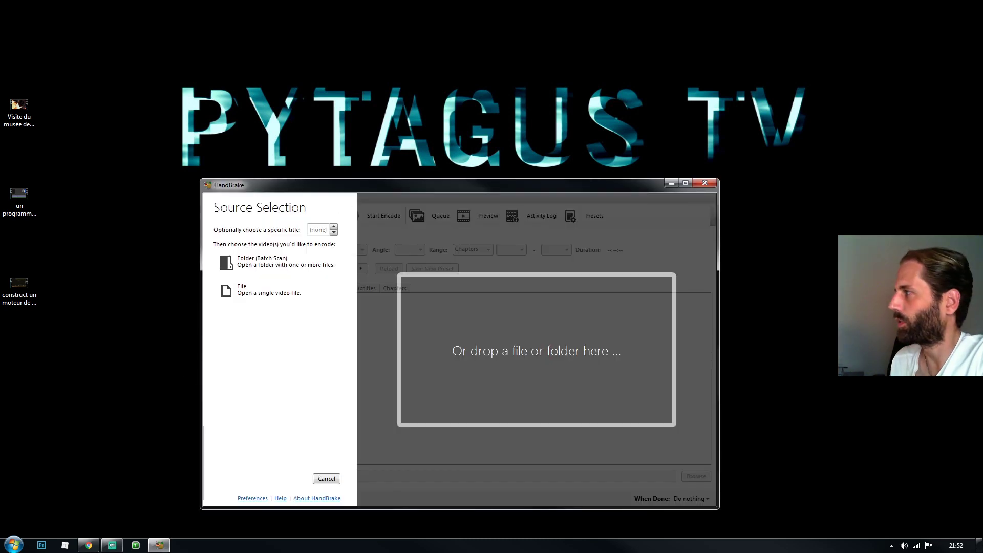
key("alt+Tab")
left_click_drag(850, 22, 484, 12)
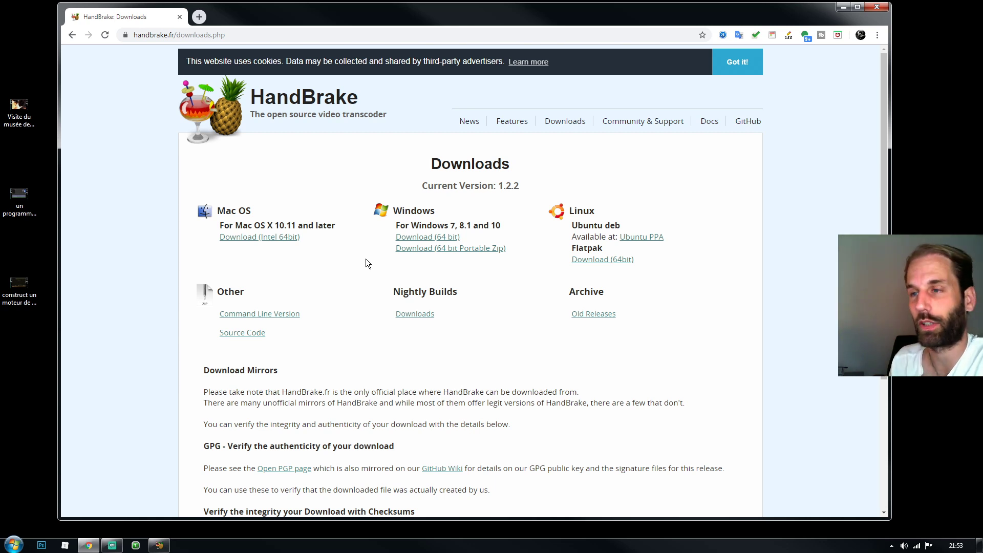
left_click_drag(511, 15, 521, 11)
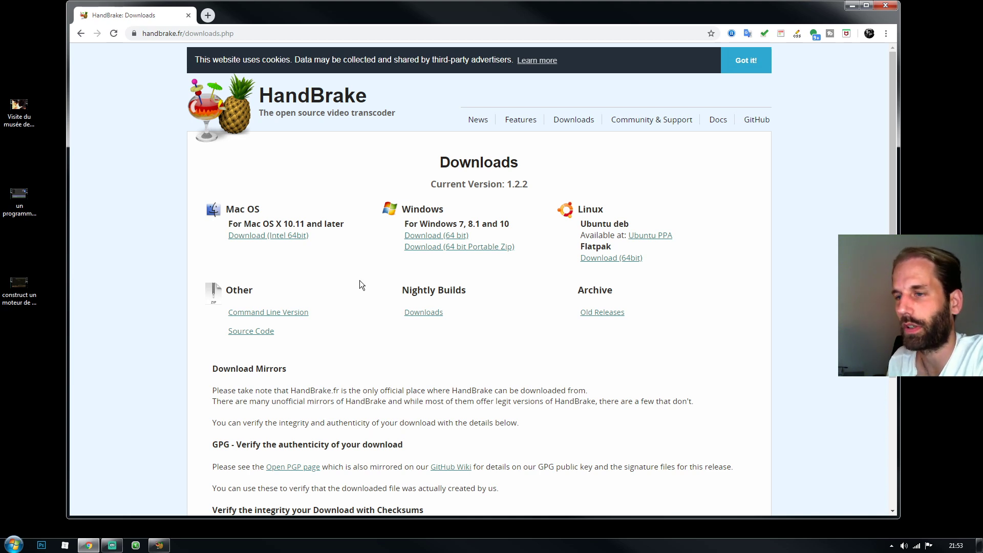
left_click_drag(533, 12, 543, 12)
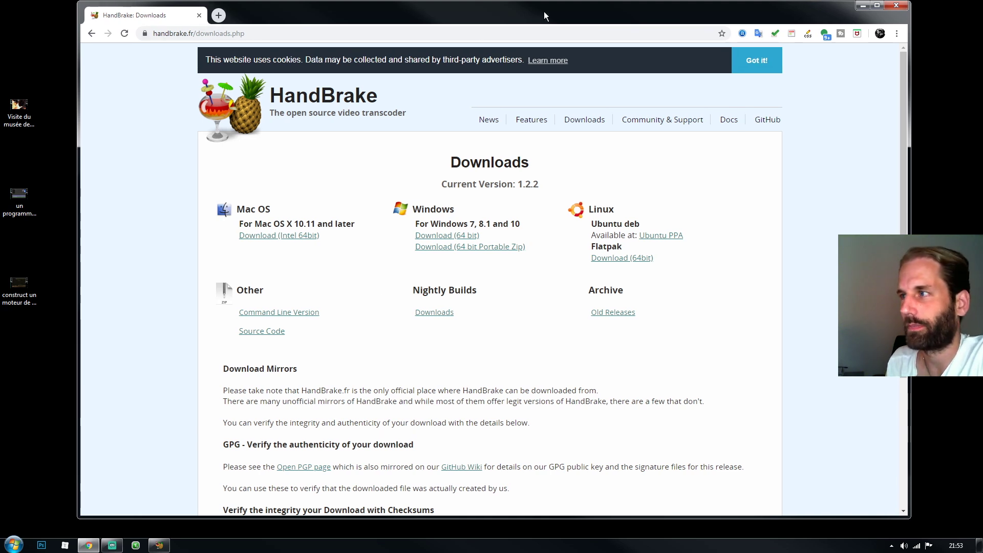
left_click(895, 6)
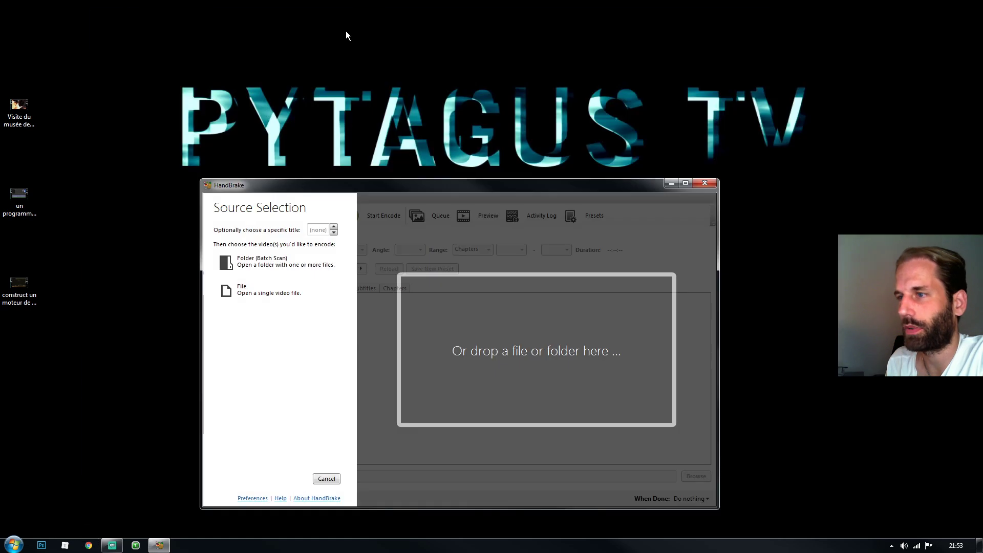
Load the desktop video "Visite du musée des Robots Robosphere la chaux de fond.mp4" into HandBrake as the source
left_click_drag(477, 184, 471, 183)
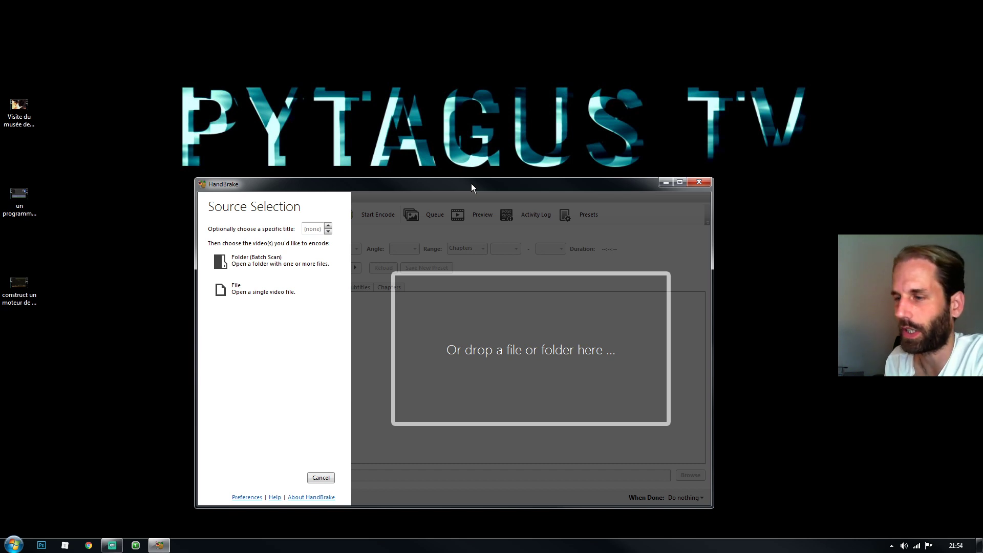
left_click_drag(471, 183, 467, 186)
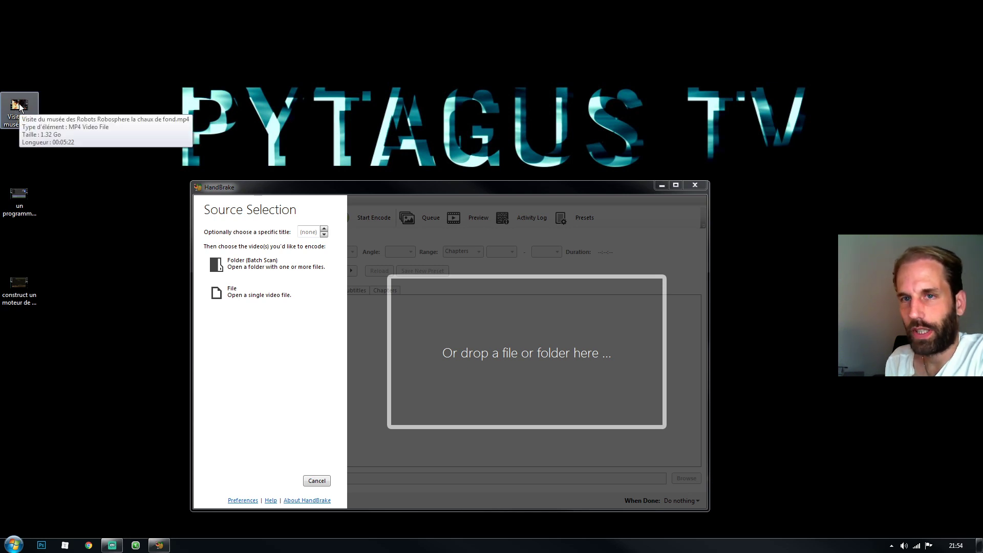
left_click_drag(19, 106, 549, 353)
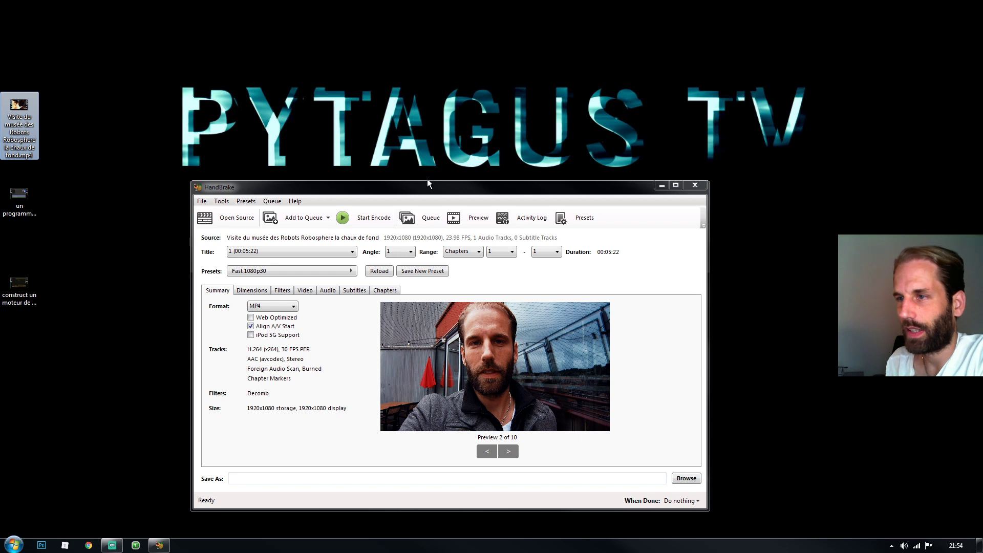
mouse_move(420, 189)
left_mouse_down()
mouse_move(407, 186)
mouse_move(425, 189)
left_mouse_up()
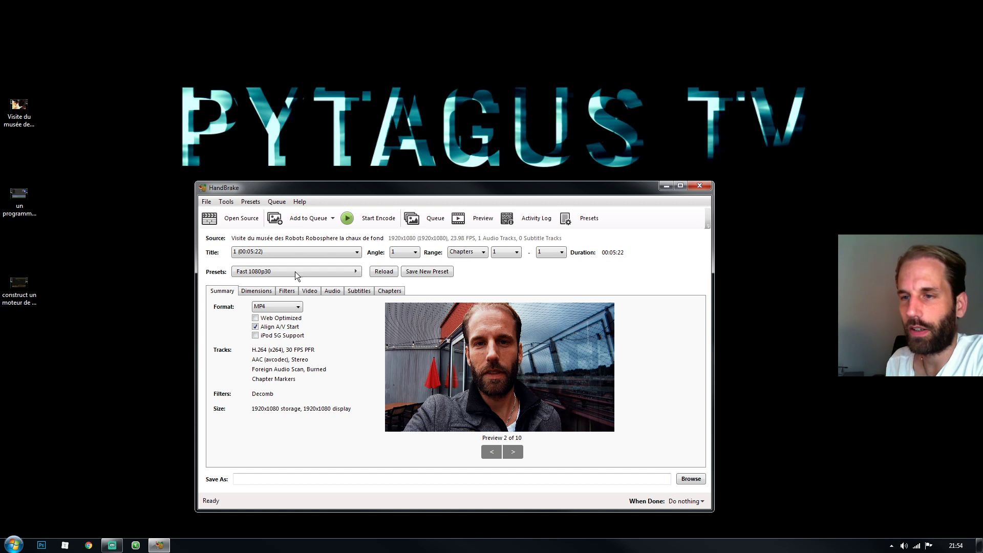
Set the output video's dimensions to a width of 1280 and a height of 720
left_click(262, 290)
left_click(231, 291)
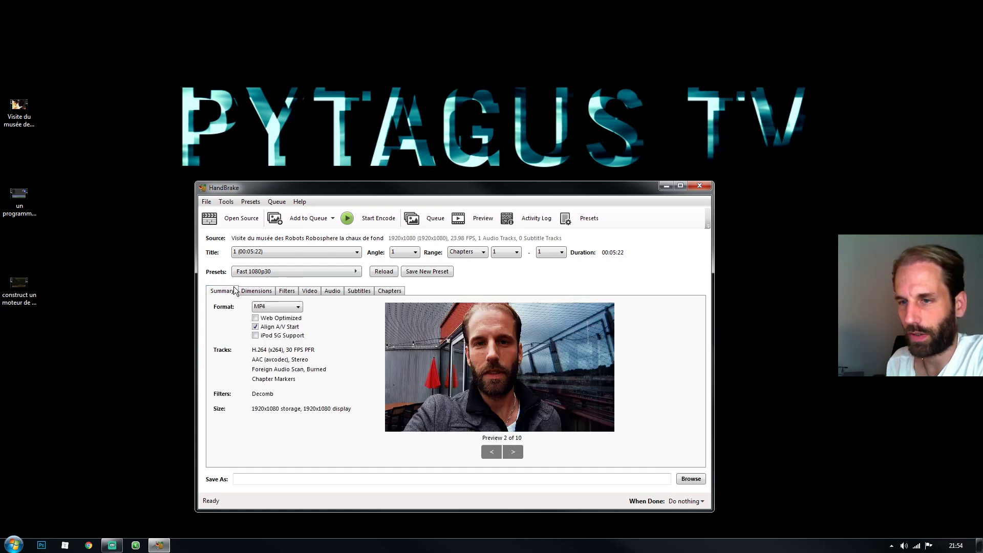
left_click(254, 291)
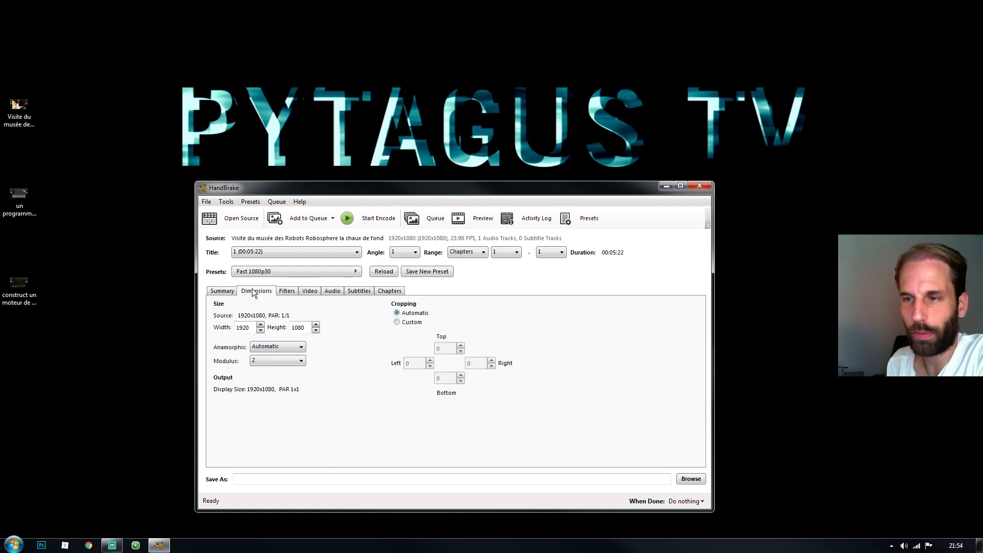
left_click(225, 290)
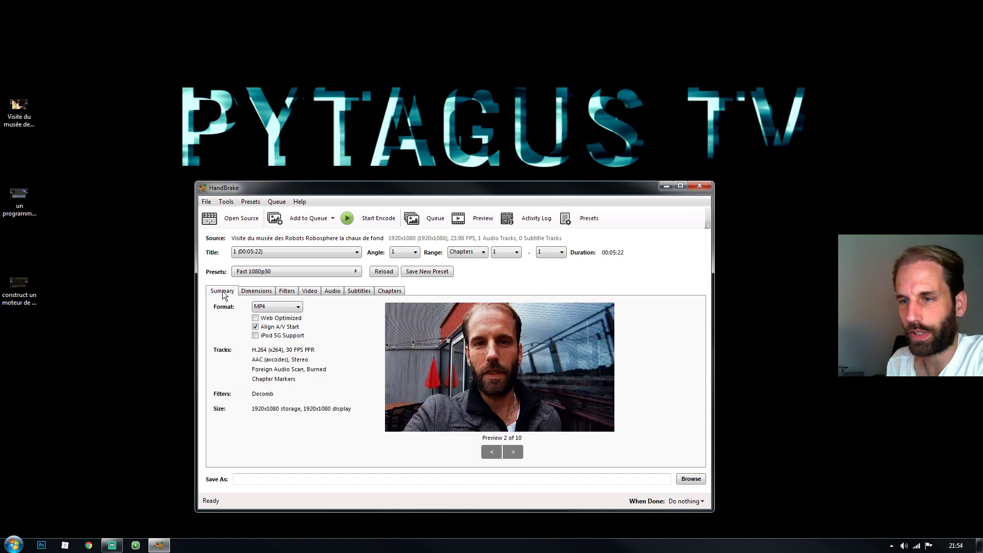
left_click(257, 292)
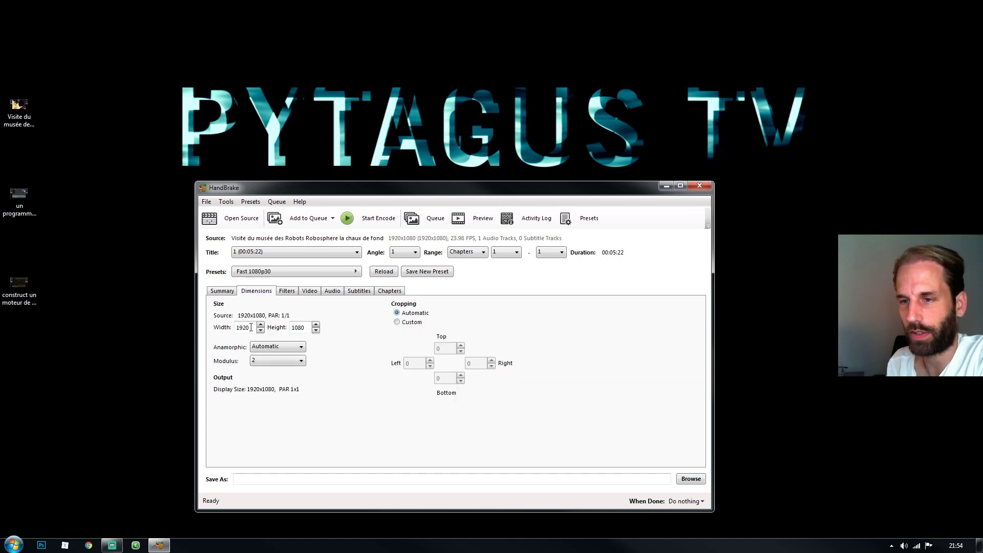
double_click(238, 328)
type("1280")
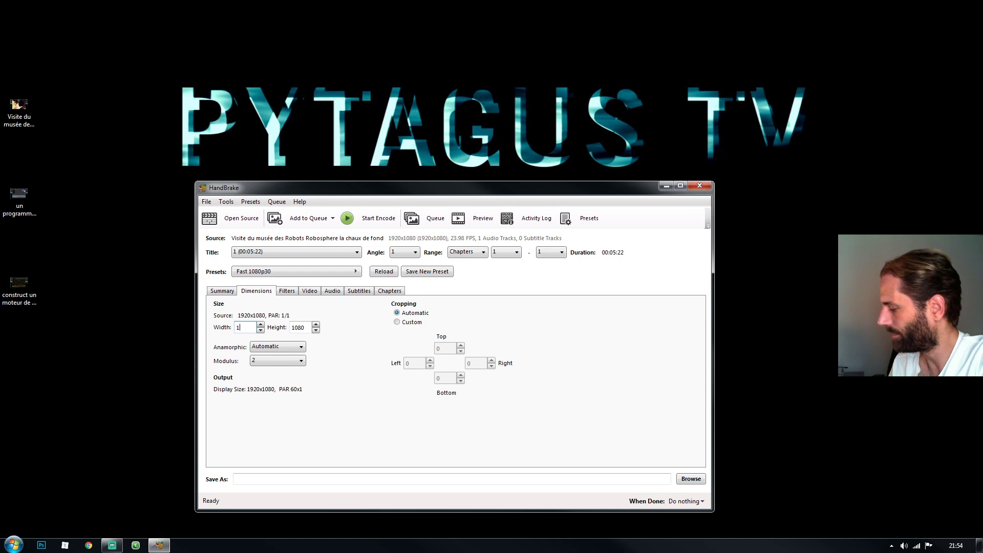
double_click(300, 328)
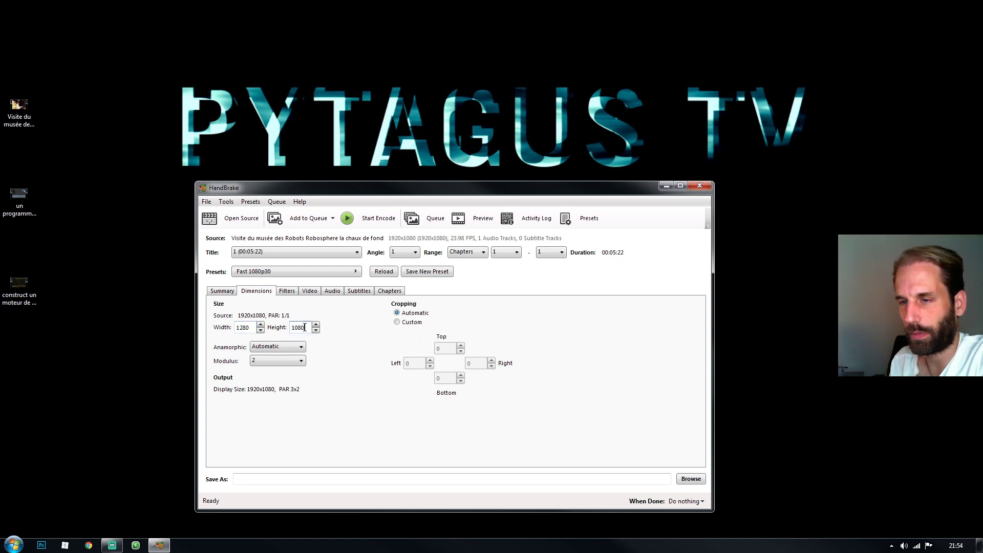
type("720")
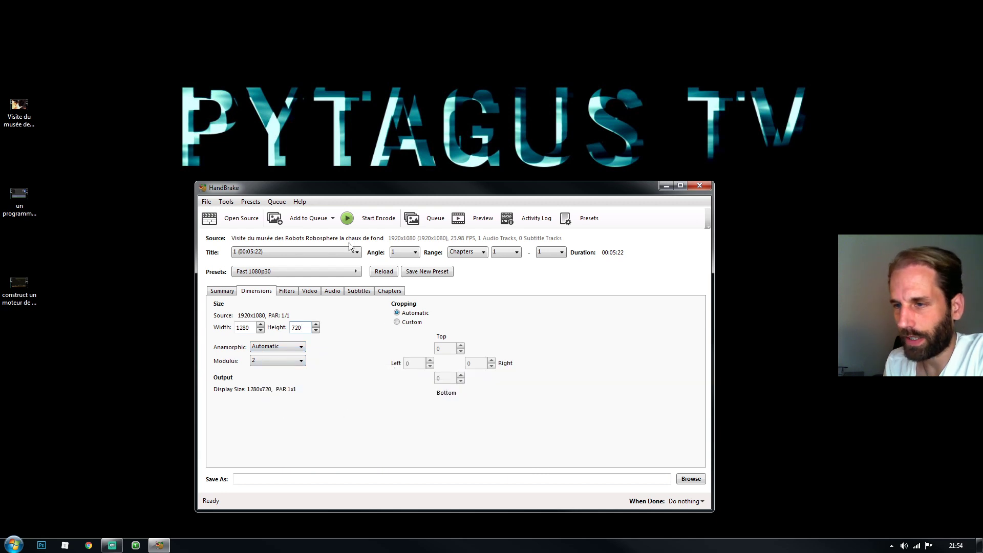
Try the hqdn3d and NLMeans denoise filters, the latter with the Medium preset and HighMotion tune, and turn denoising back off
left_click(288, 291)
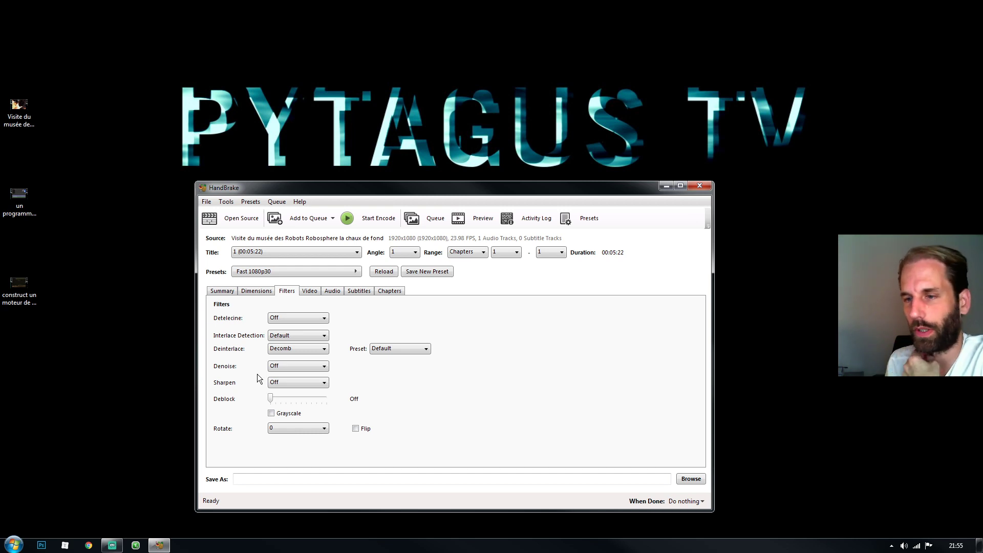
left_click(298, 367)
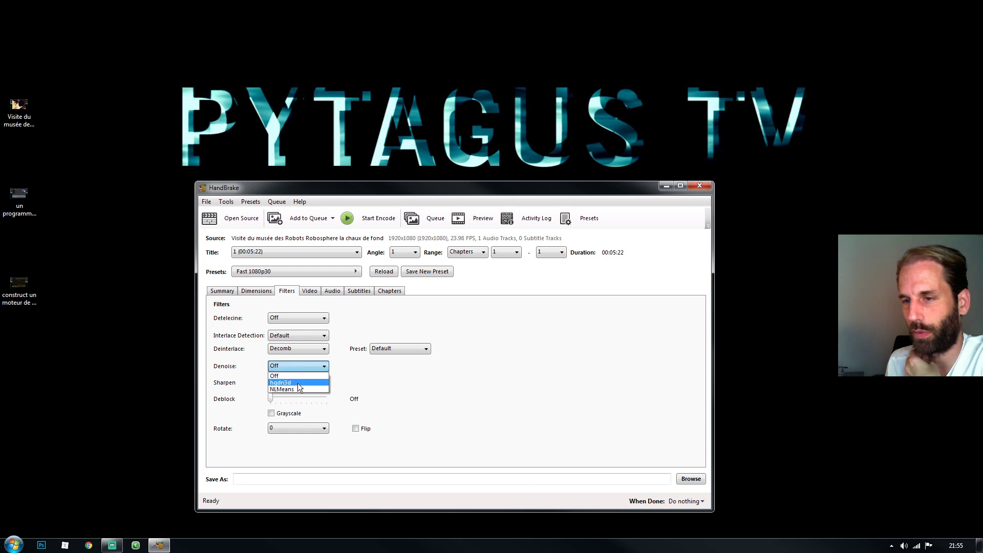
left_click(297, 383)
left_click(394, 367)
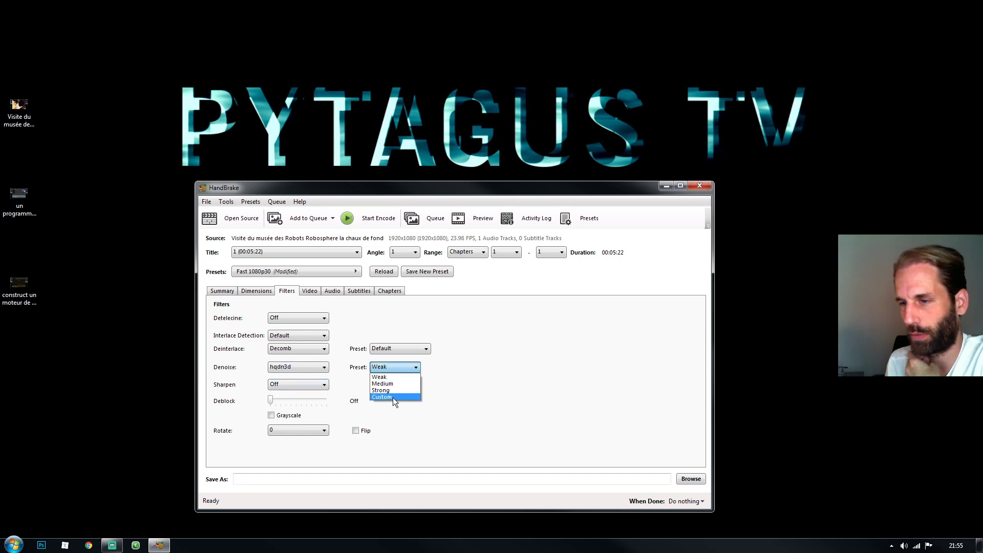
left_click(456, 381)
left_click(317, 367)
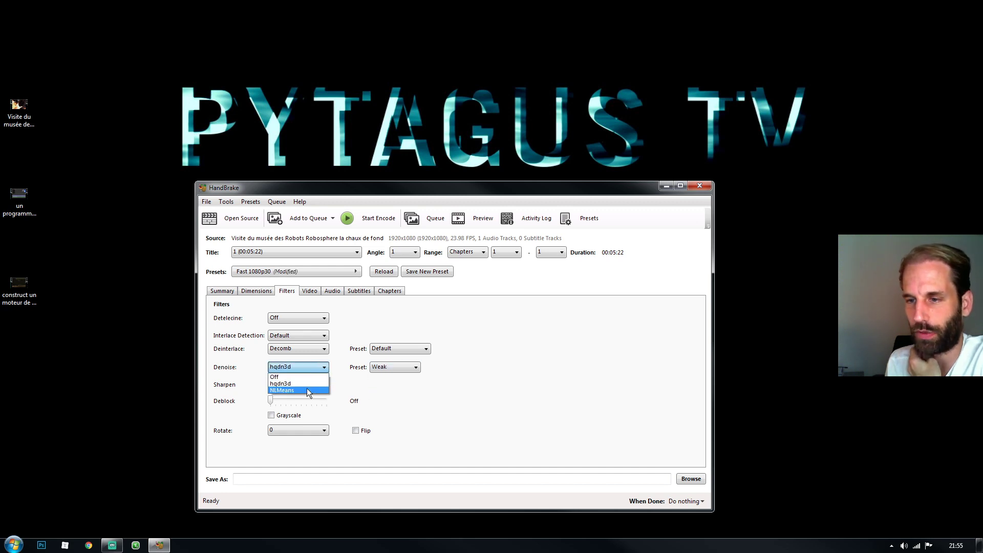
left_click(308, 391)
left_click(408, 367)
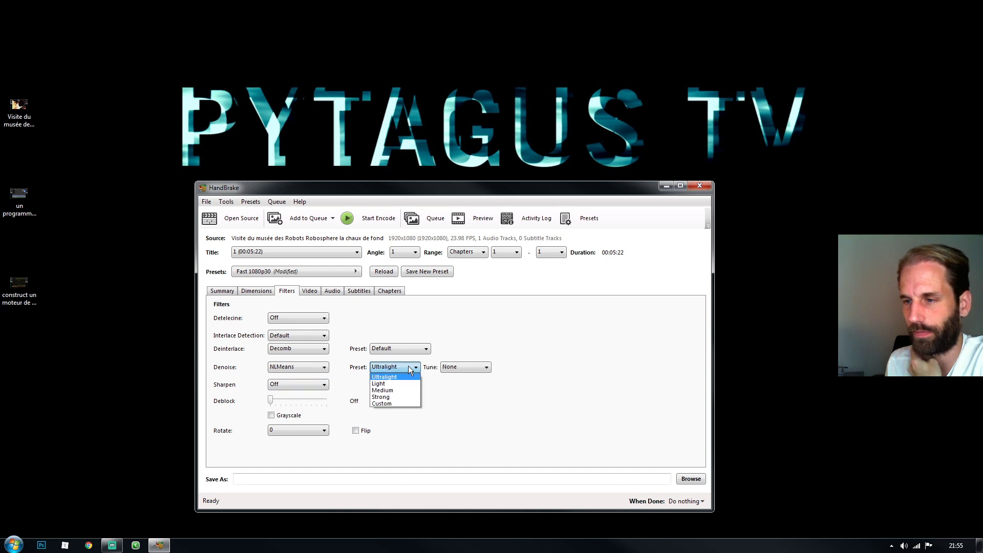
left_click(458, 367)
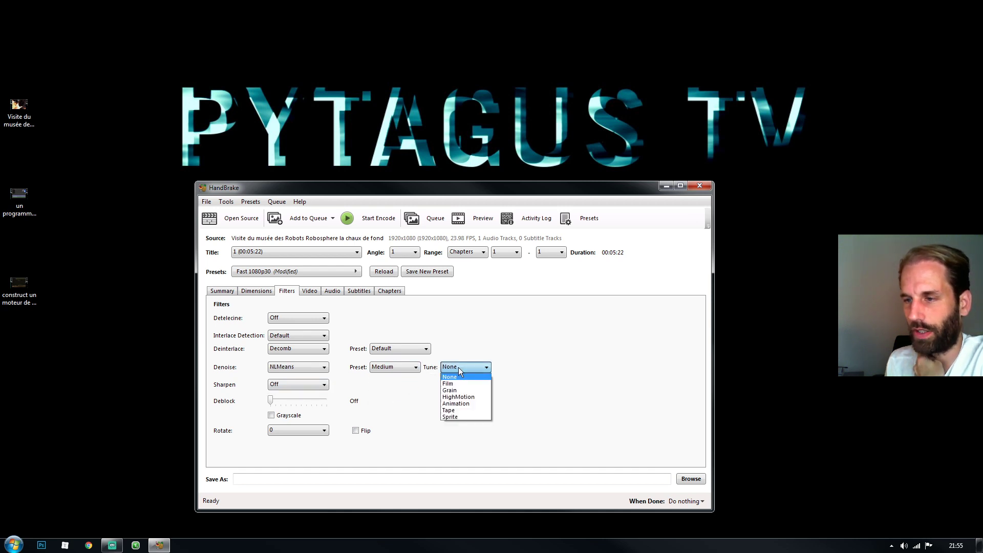
left_click(454, 399)
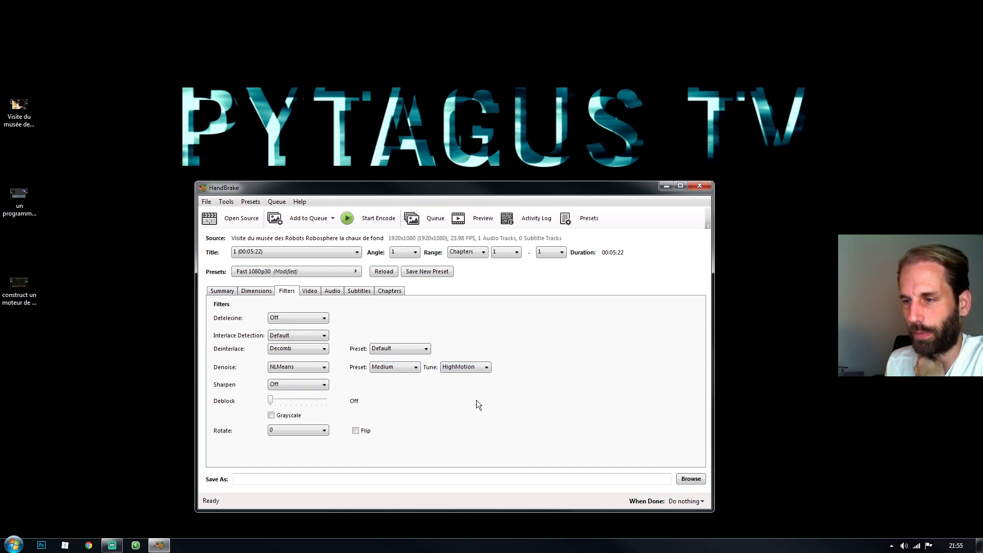
left_click(294, 367)
left_click(298, 376)
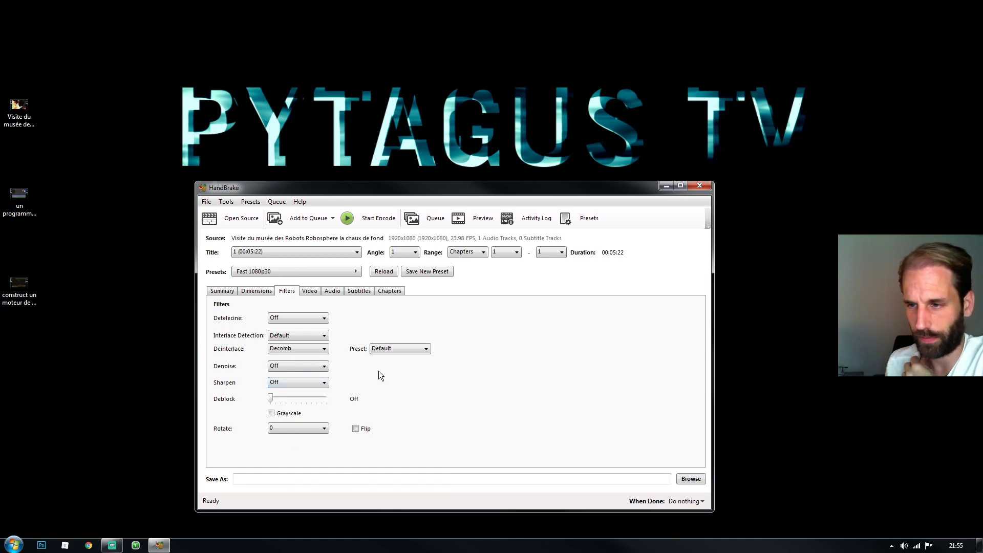
Look through the video codec choices and set the constant quality to 18.5 RF
left_click(313, 293)
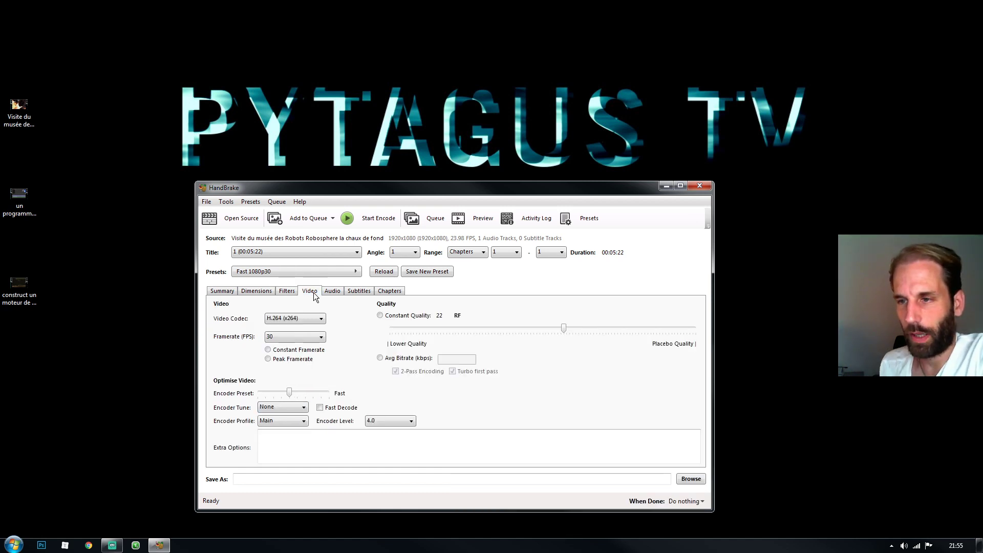
left_click(301, 318)
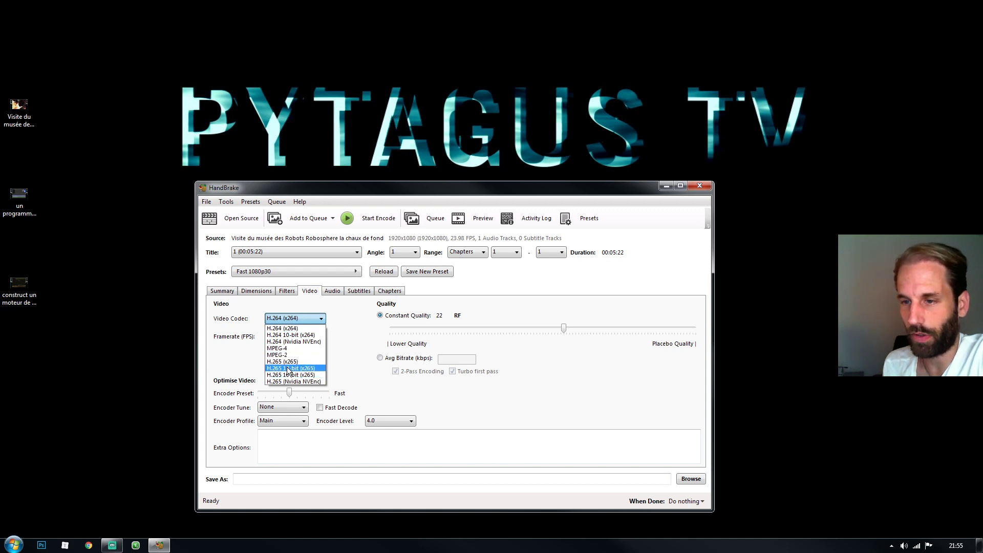
left_click(343, 315)
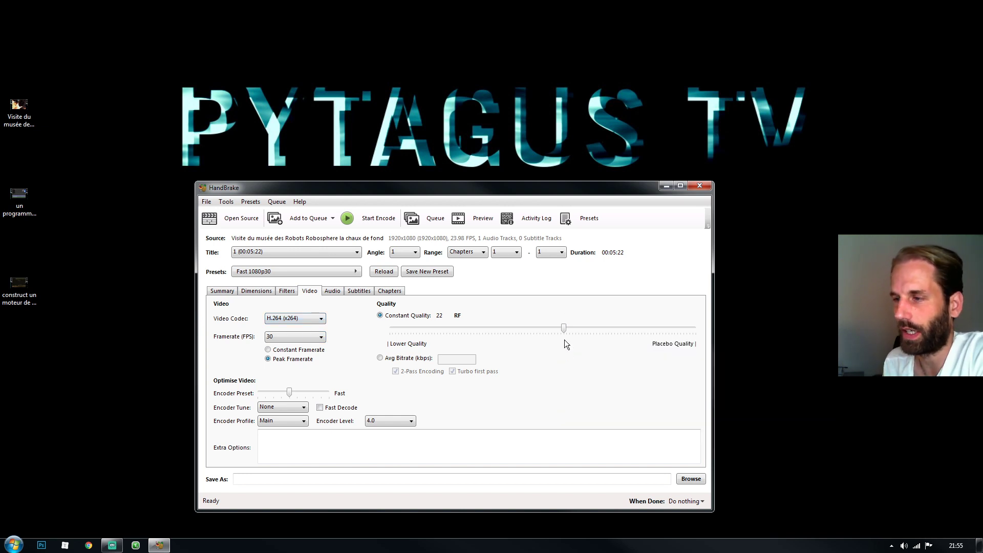
left_click_drag(564, 327, 597, 328)
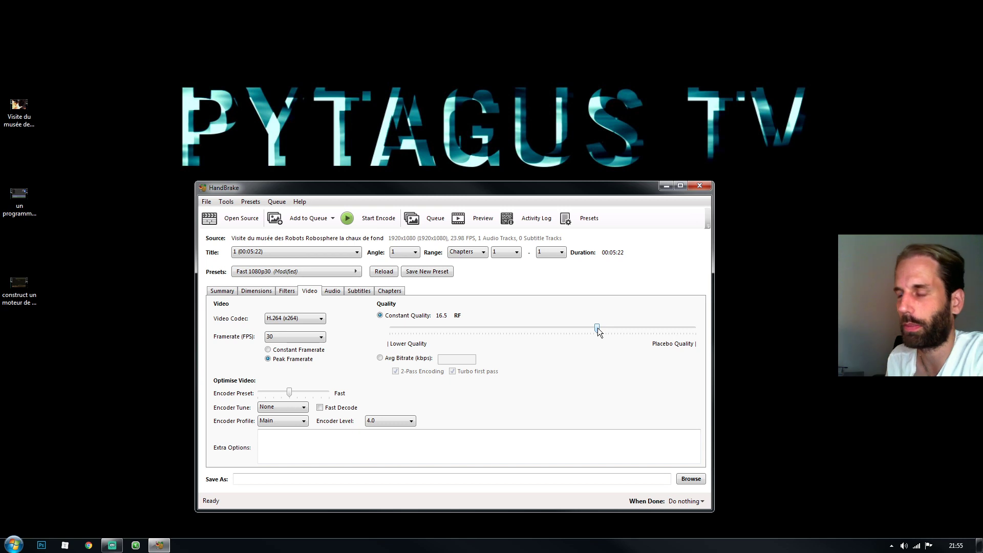
left_click_drag(597, 328, 587, 328)
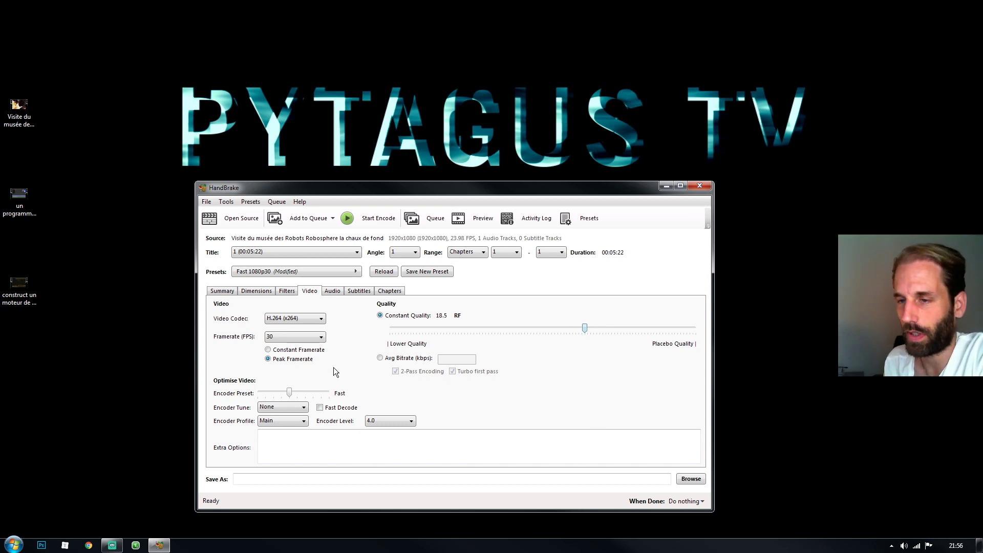
Set the output video's framerate to 25 FPS
left_click(306, 336)
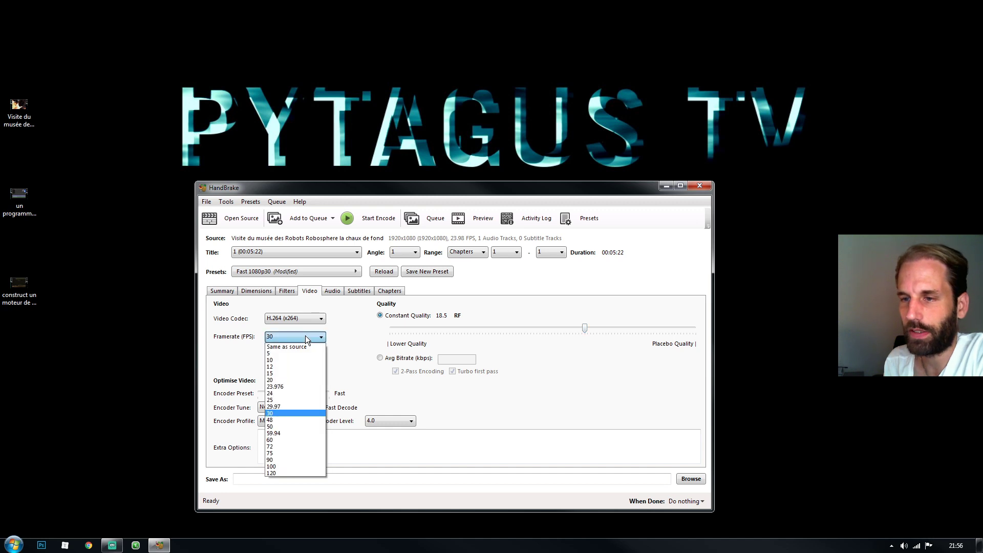
left_click(302, 346)
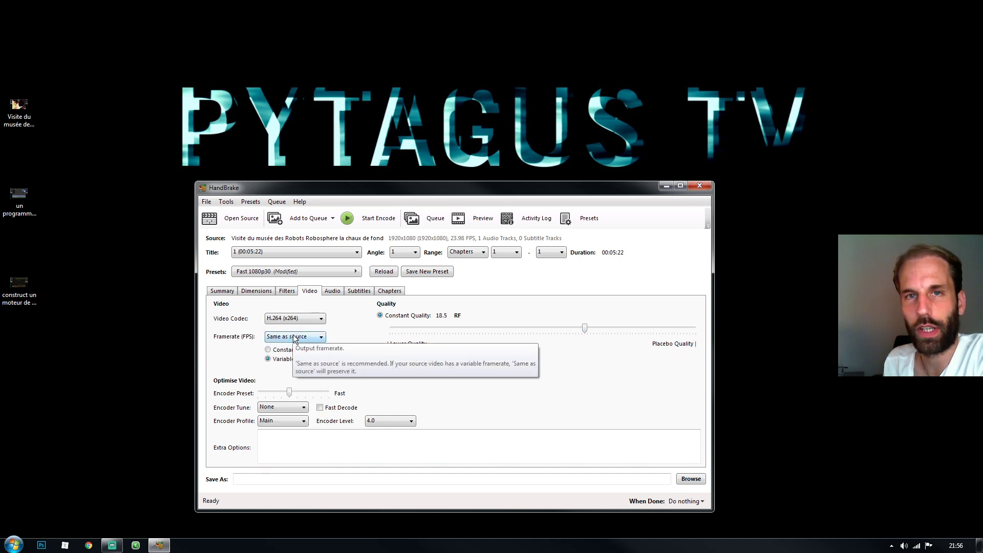
left_click(295, 337)
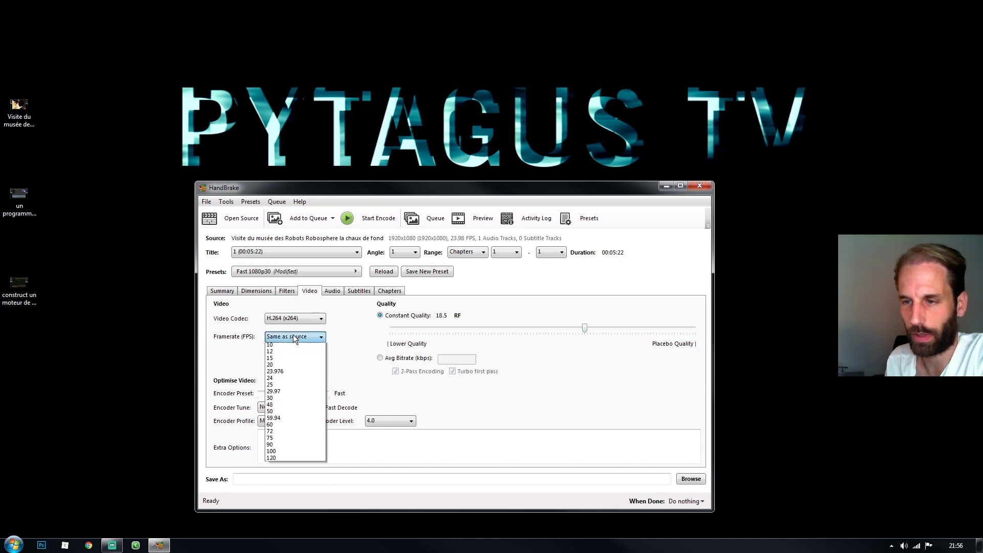
left_click(288, 391)
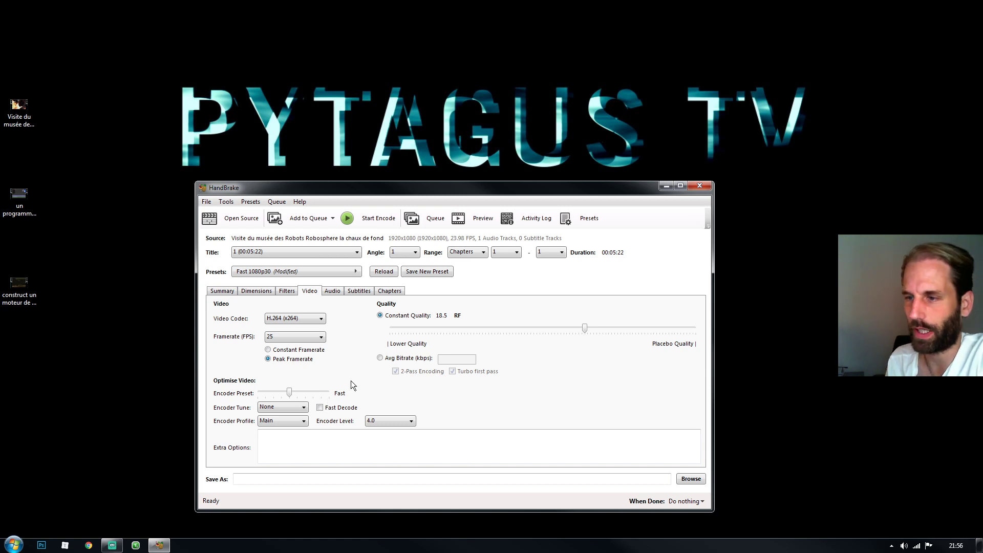
Switch the quality mode to average bitrate with 2-pass encoding and turn off the turbo first pass
left_click(380, 357)
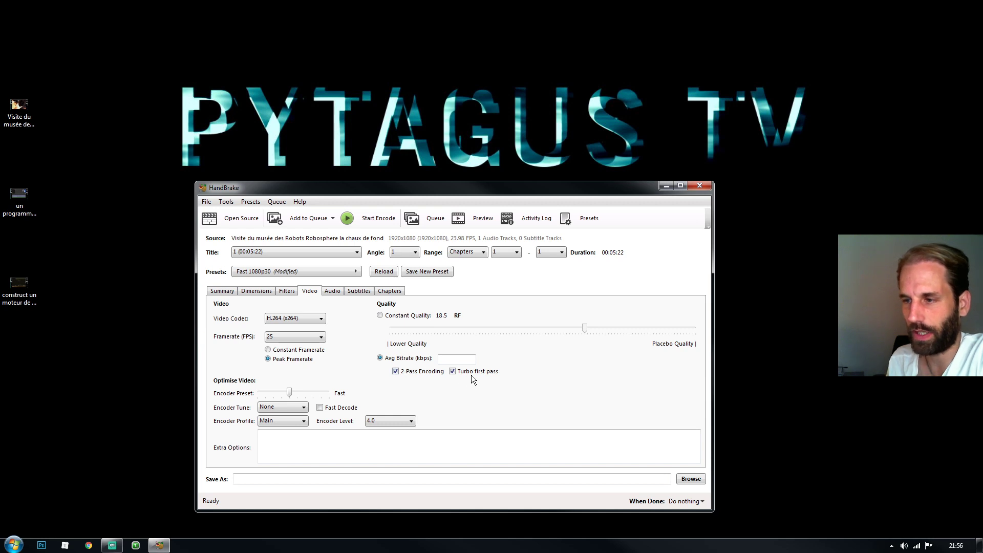
left_click(453, 372)
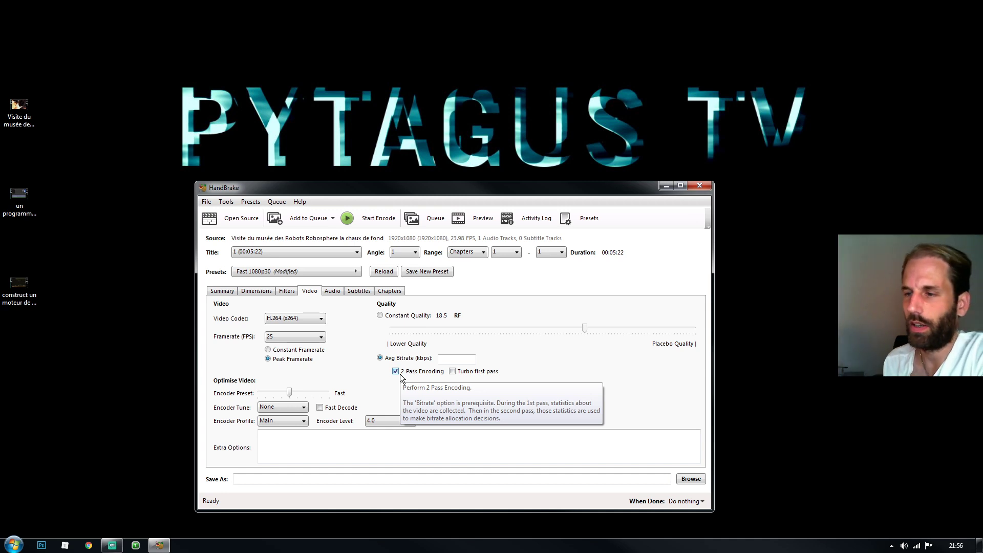
left_click(447, 359)
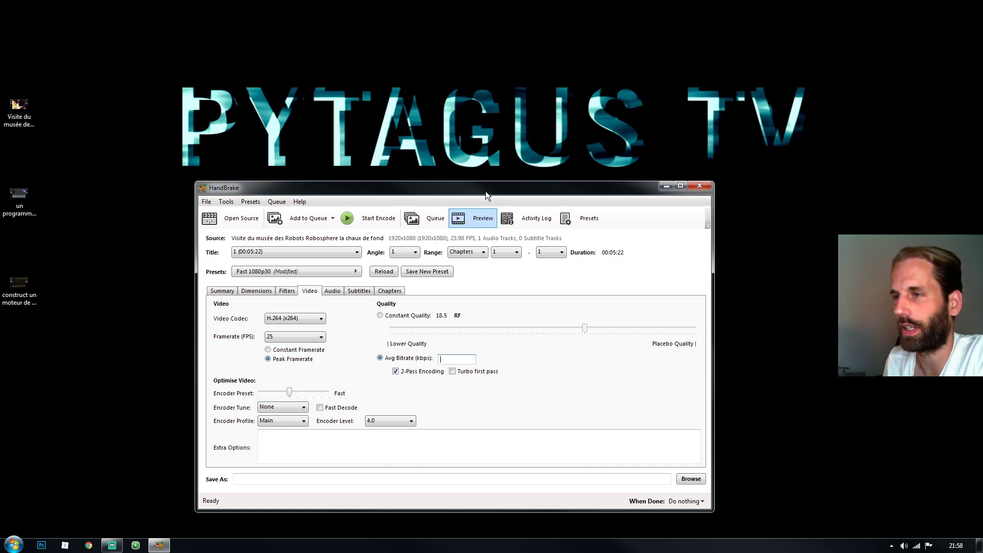
left_click_drag(489, 189, 464, 191)
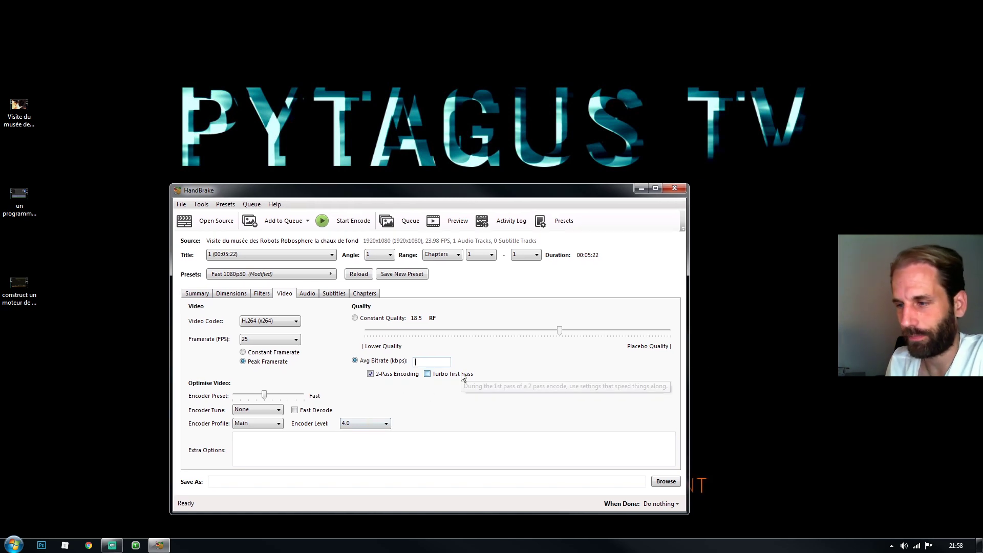
Examine the audio track settings and the available audio bitrates
left_click(308, 293)
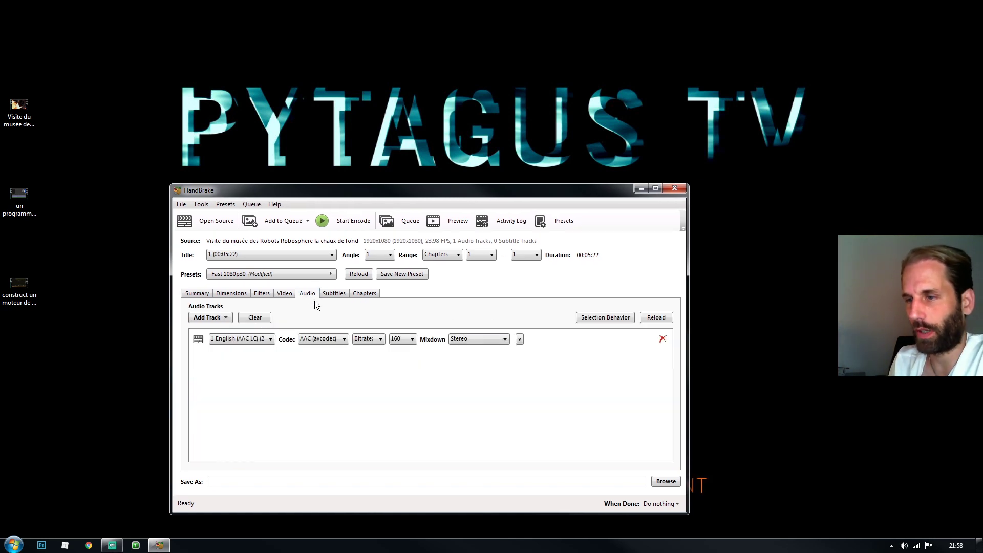
left_click(407, 339)
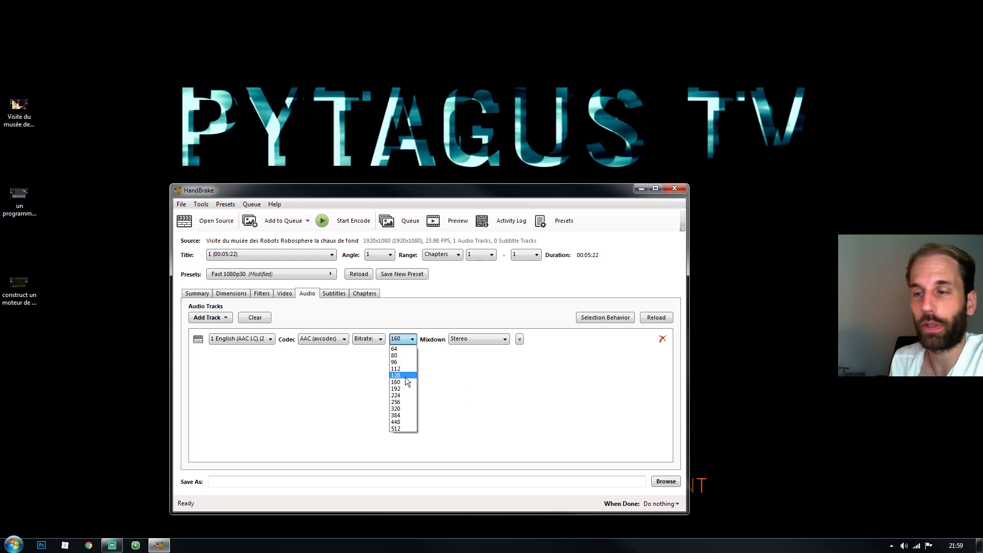
left_click(463, 365)
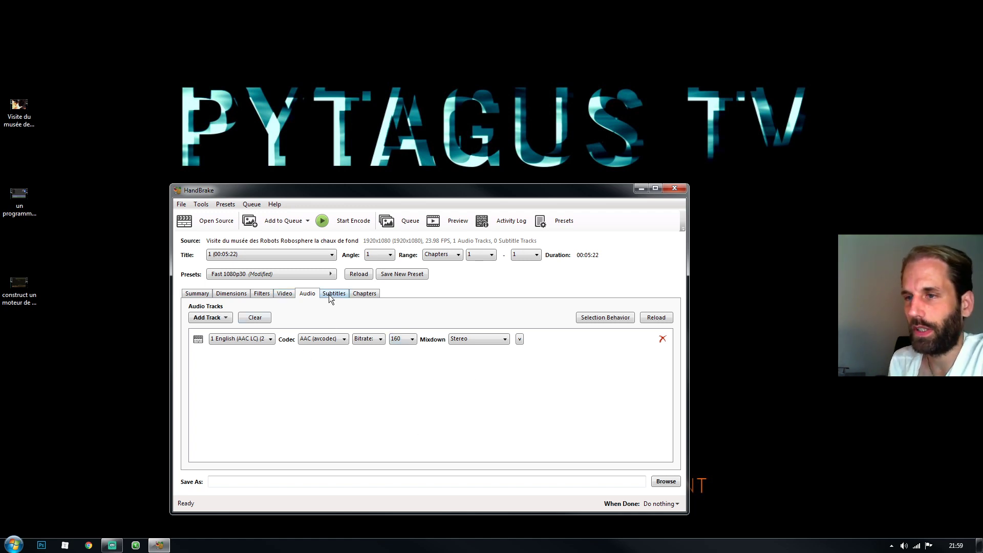
Apply the Production Proxy 1080p preset from the Production category to the encode
left_click(250, 275)
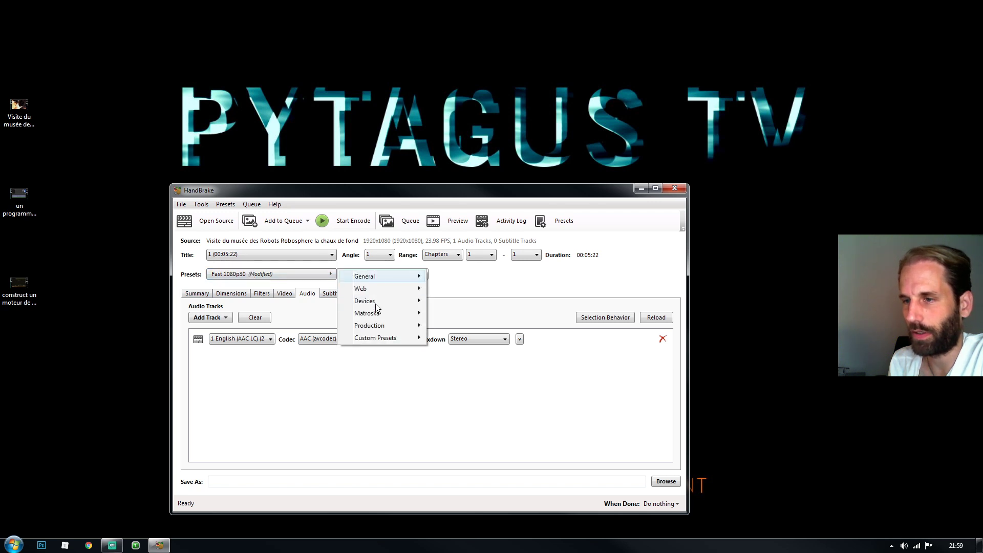
mouse_move(377, 289)
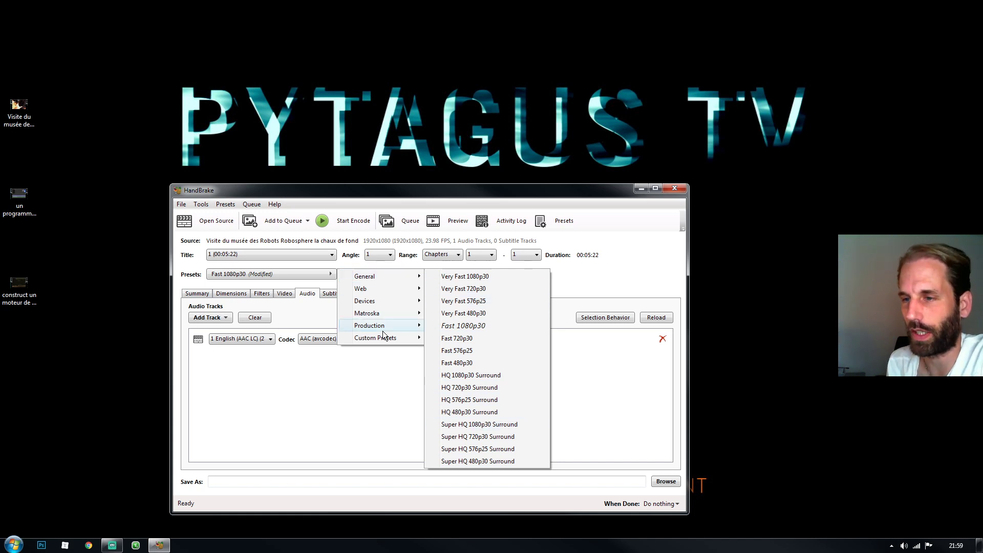
mouse_move(379, 330)
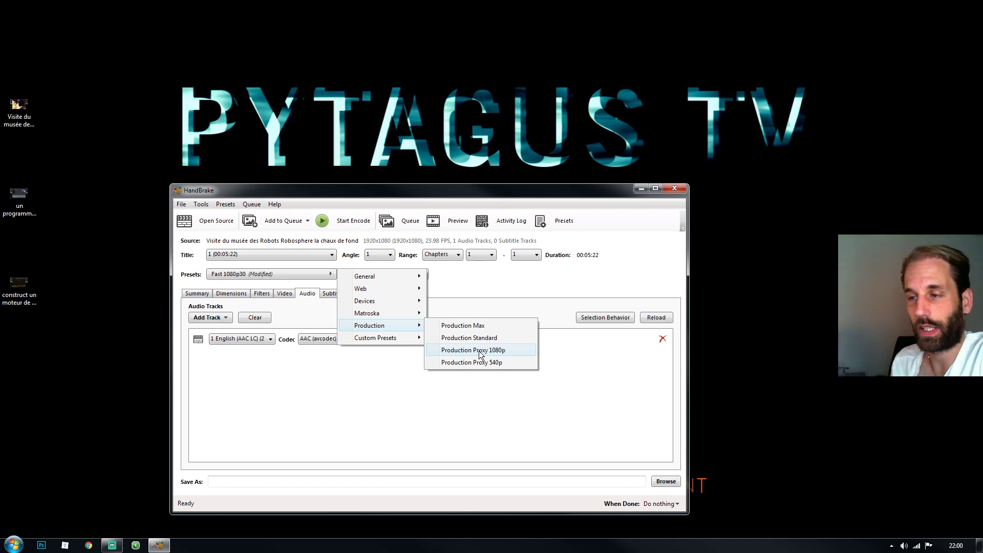
left_click(480, 353)
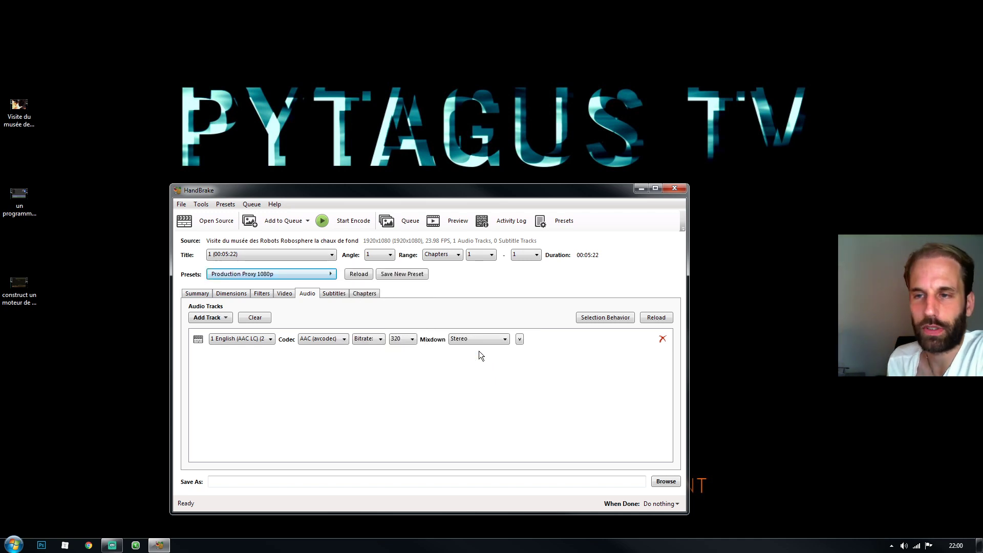
Examine the dimensions, filters, video and audio settings of the applied preset, and the preset categories
left_click(285, 295)
left_click(231, 293)
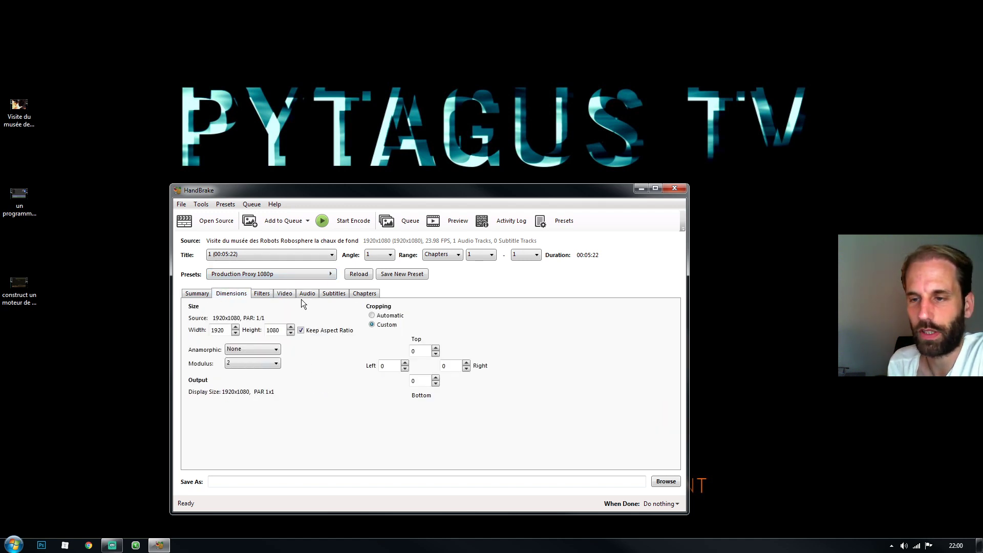
left_click(262, 294)
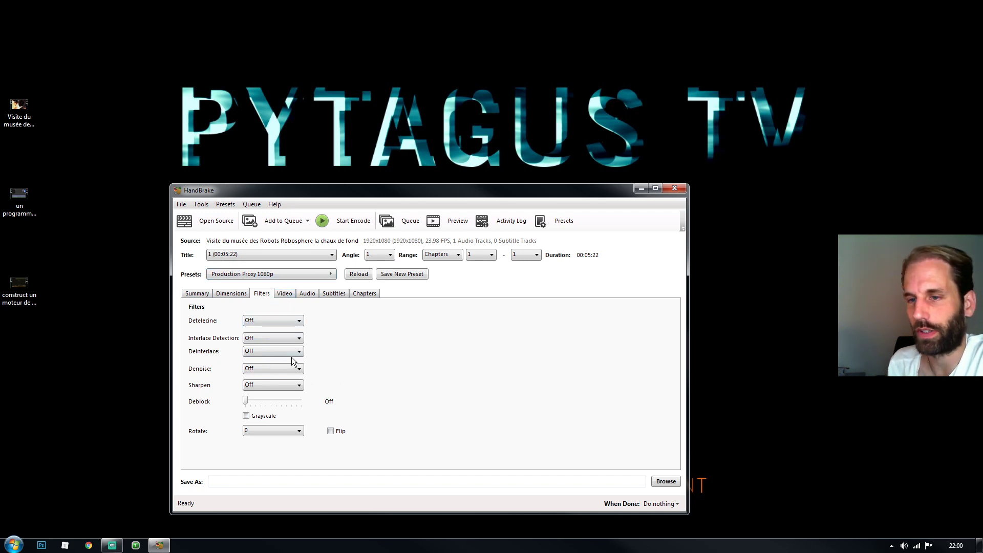
left_click(287, 293)
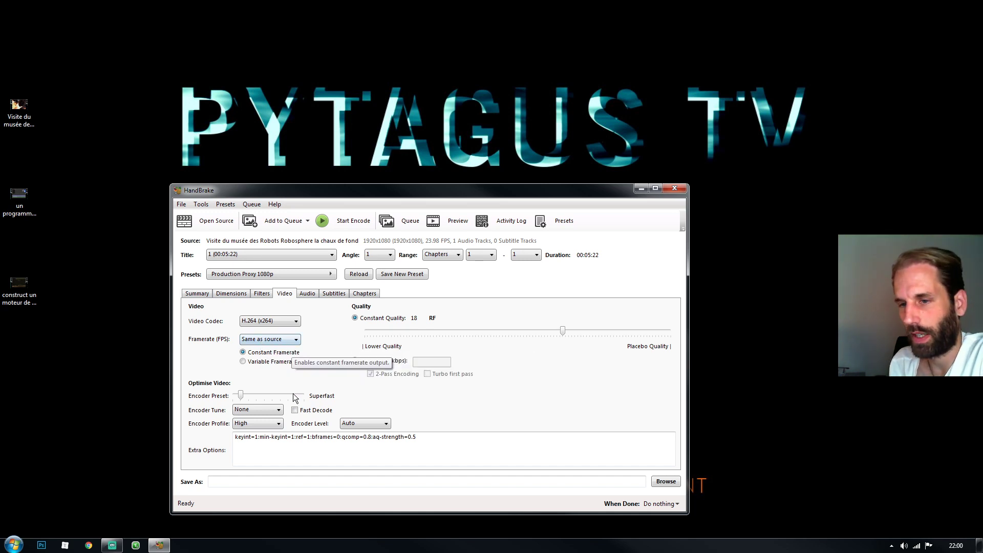
left_click(308, 291)
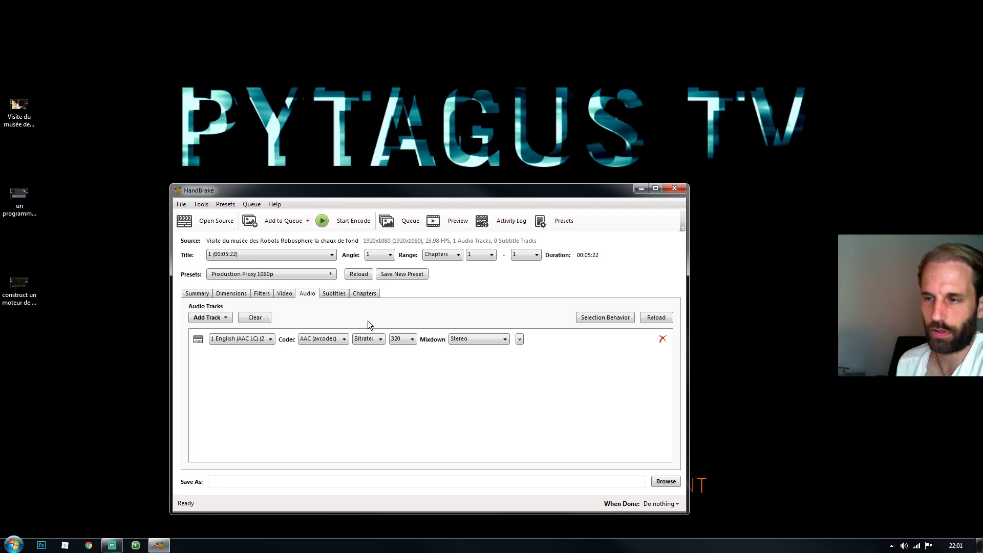
left_click_drag(334, 190, 372, 192)
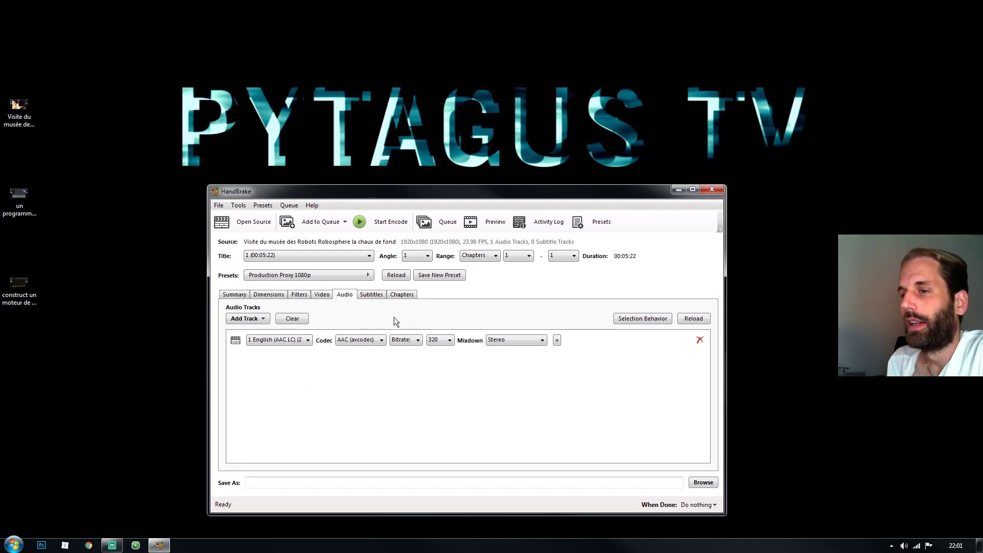
left_click(307, 275)
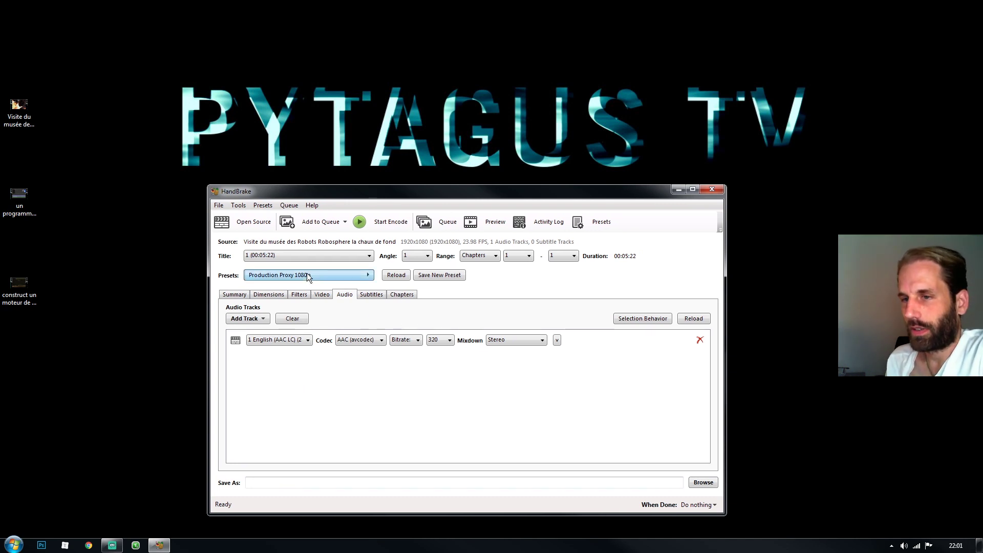
mouse_move(412, 339)
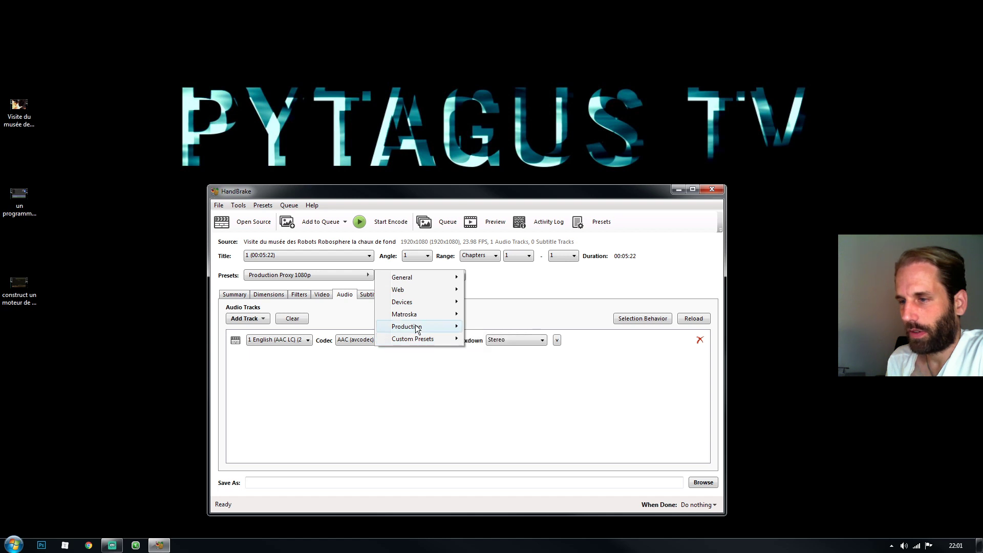
mouse_move(435, 327)
left_click(520, 278)
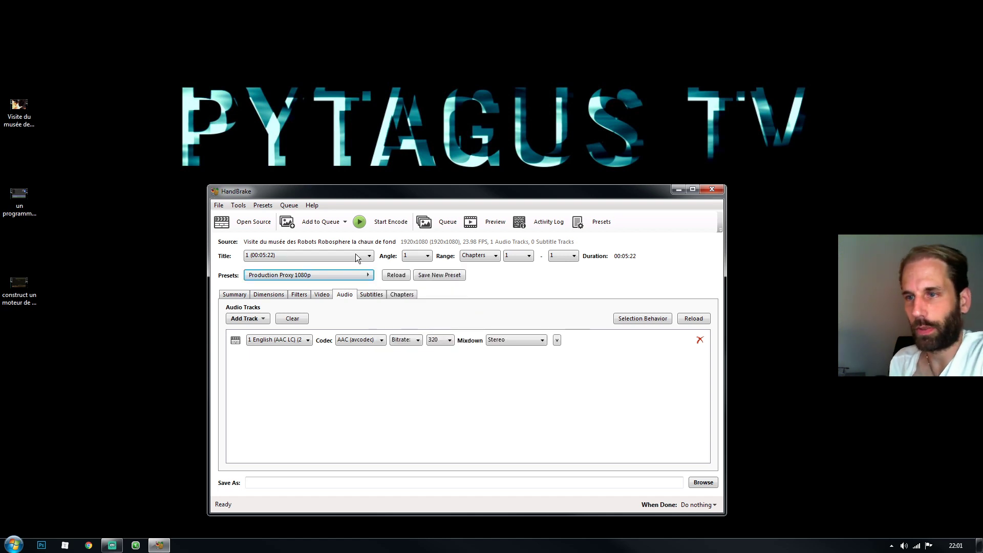
Set the output destination to an MP4 file named 1 on the desktop and add the encode to the queue
left_click(312, 223)
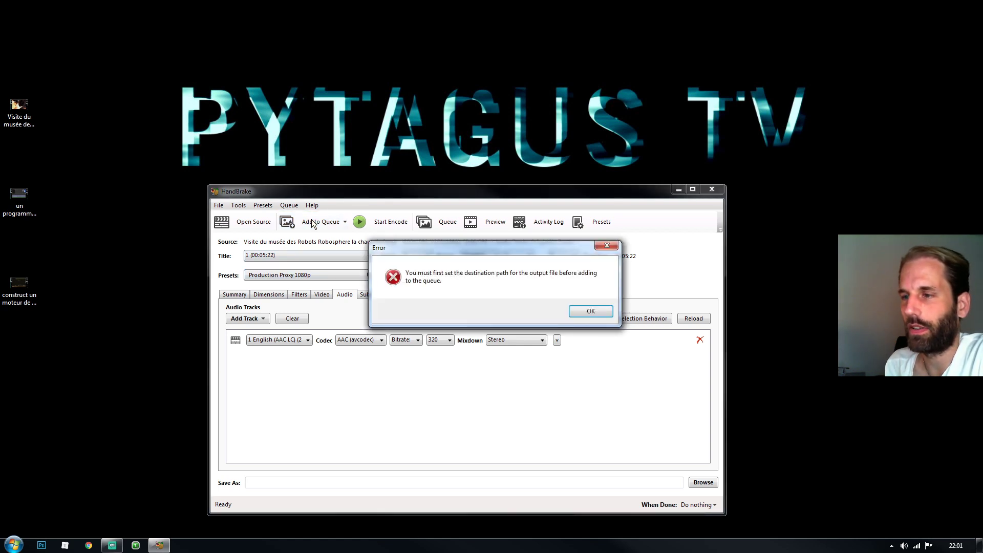
left_click(591, 312)
left_click(703, 482)
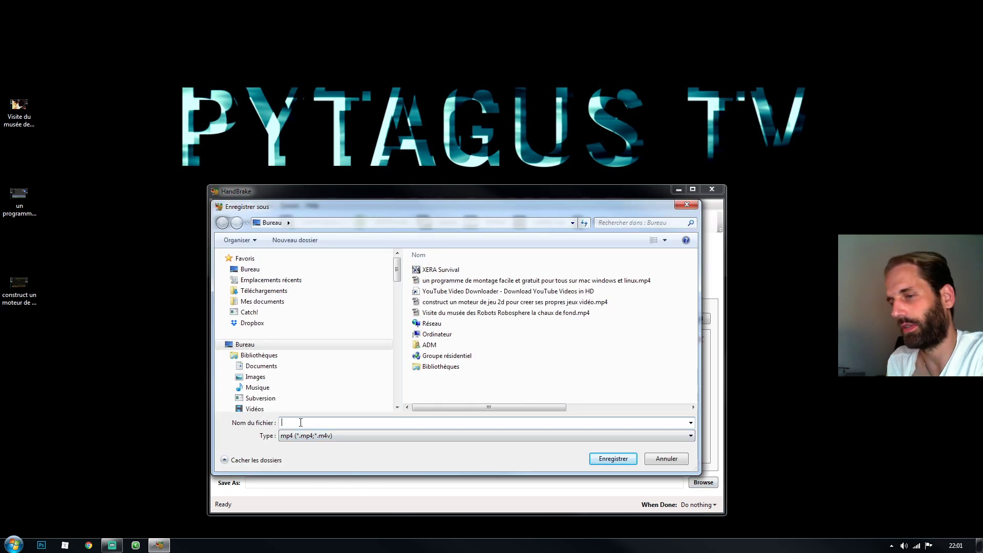
type("1")
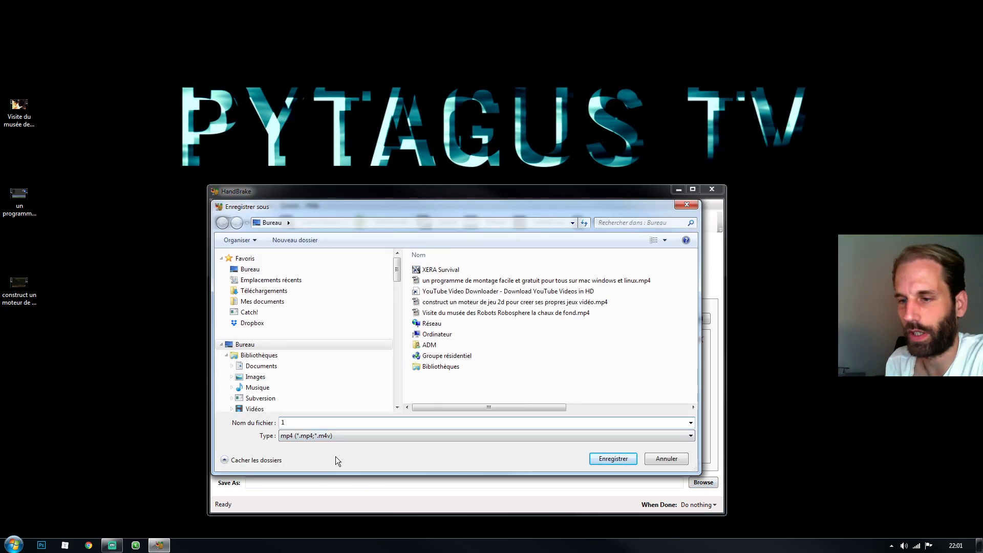
left_click(620, 456)
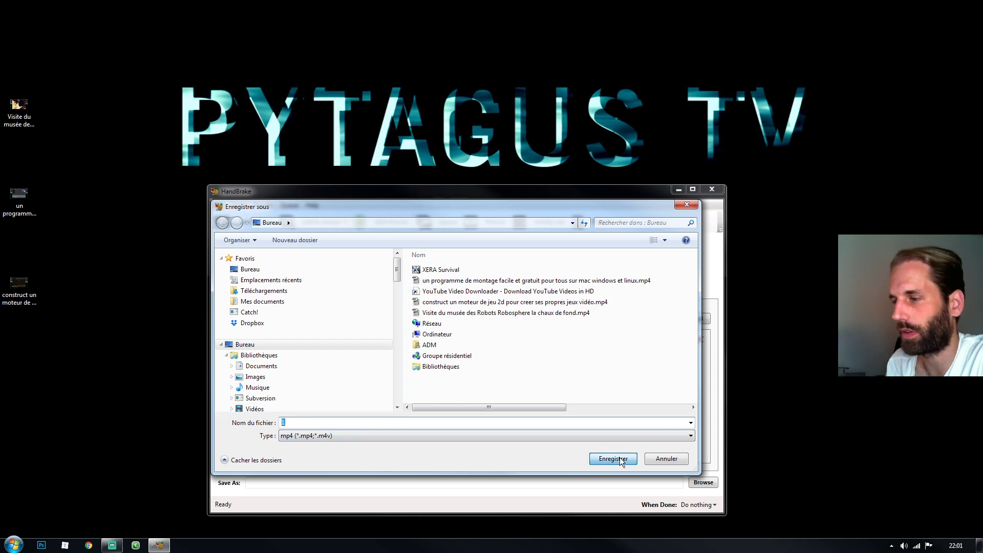
left_click(308, 222)
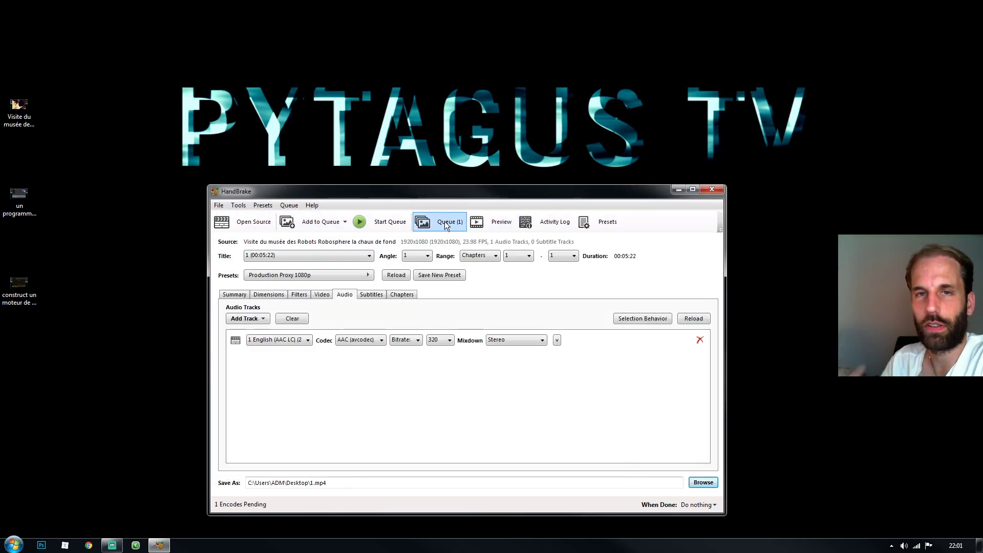
Load the desktop video "construct un moteur de jeu 2d pour creer ses propres jeux vidéo" as source with the Production Proxy 1080p preset
left_click(260, 227)
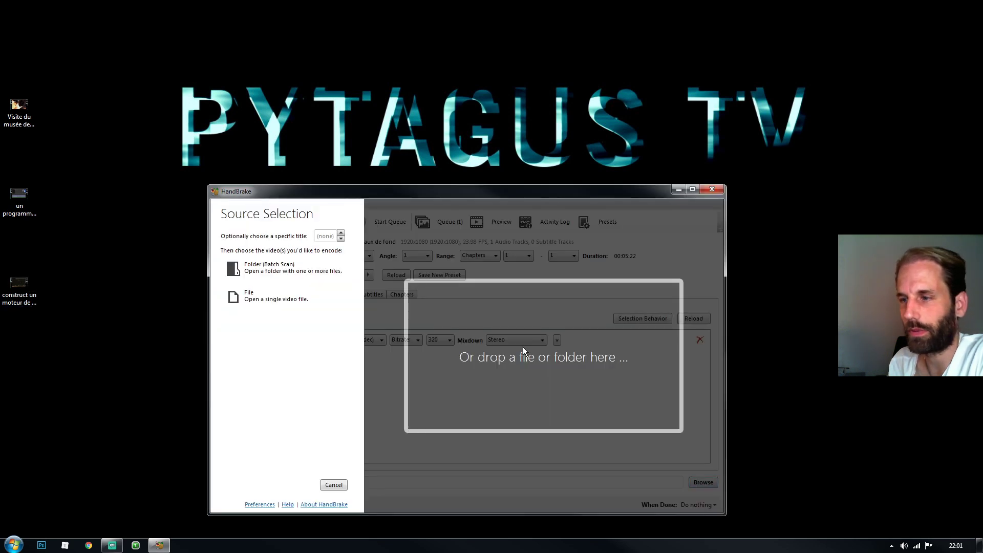
left_click_drag(523, 346, 550, 434)
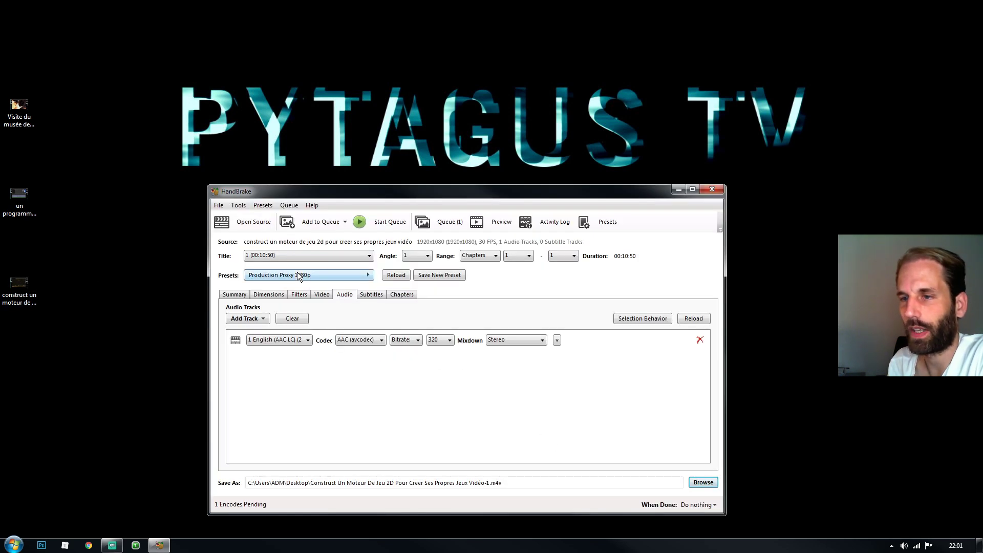
left_click(298, 275)
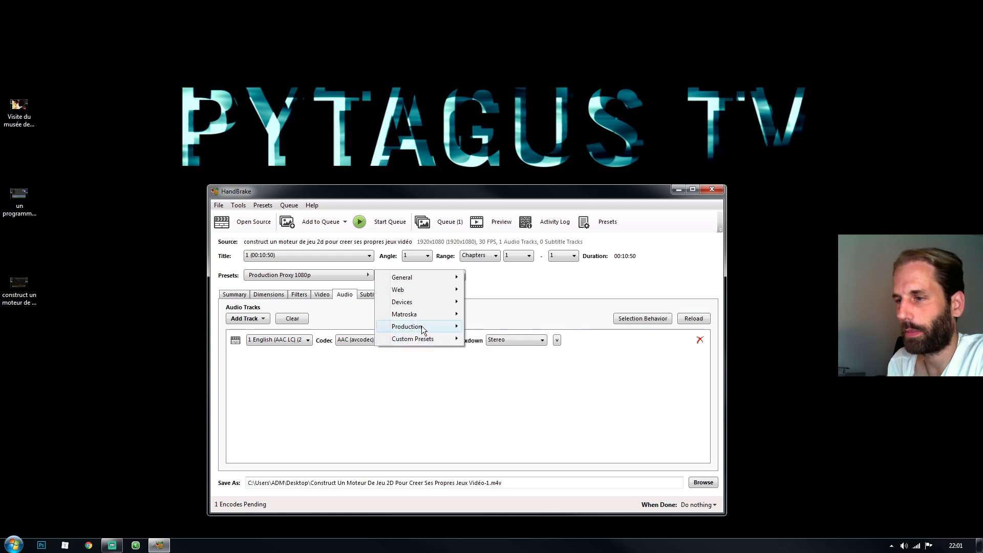
left_click(507, 346)
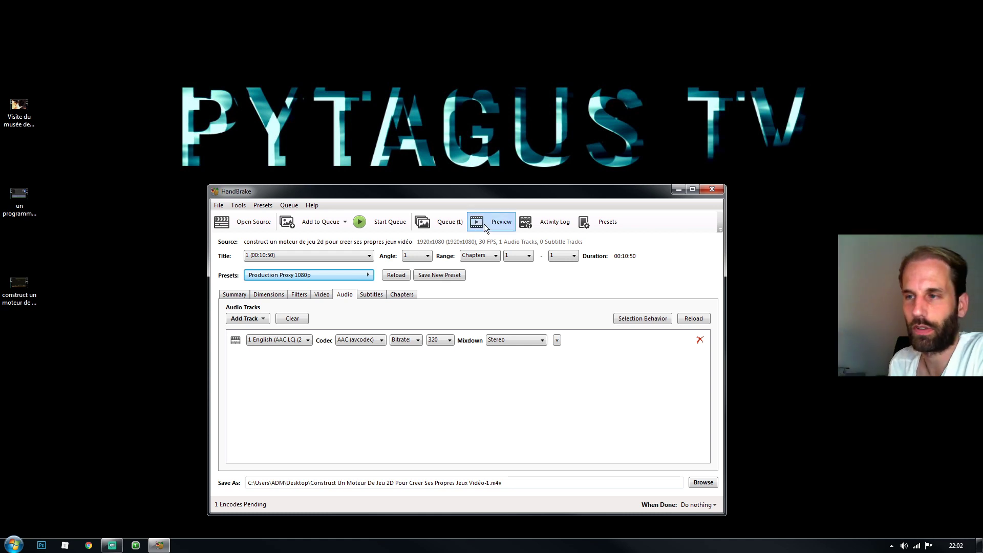
left_click_drag(480, 192, 493, 191)
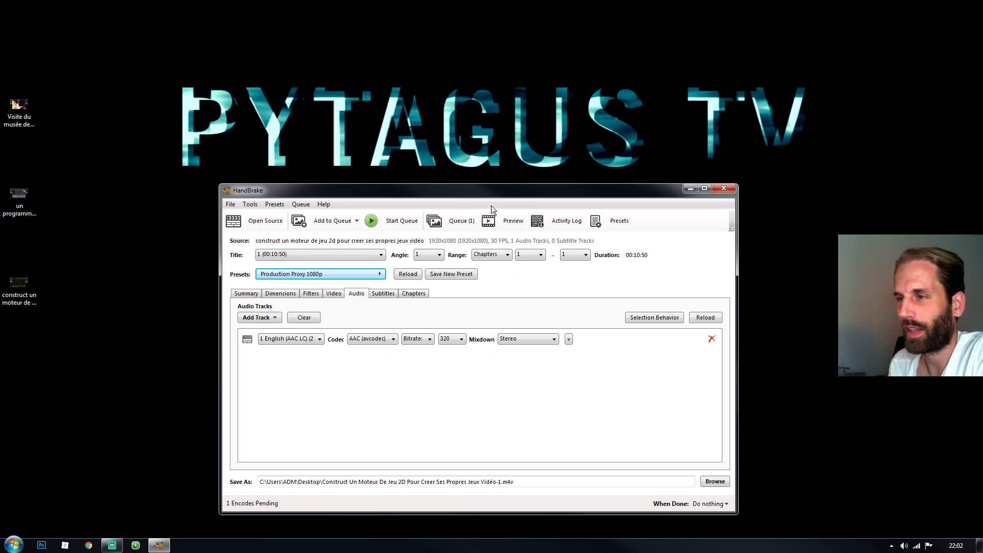
left_click_drag(508, 190, 485, 194)
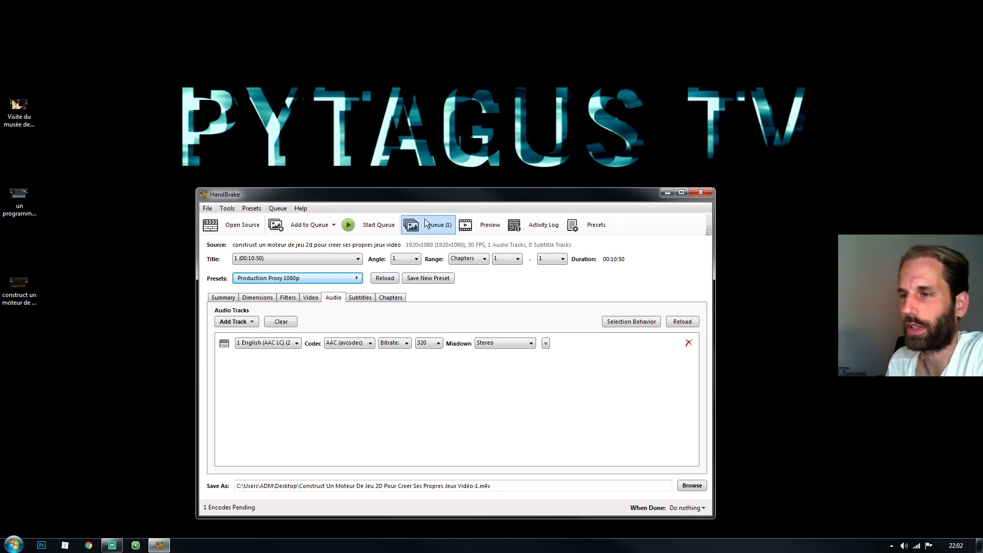
left_click_drag(447, 193, 437, 185)
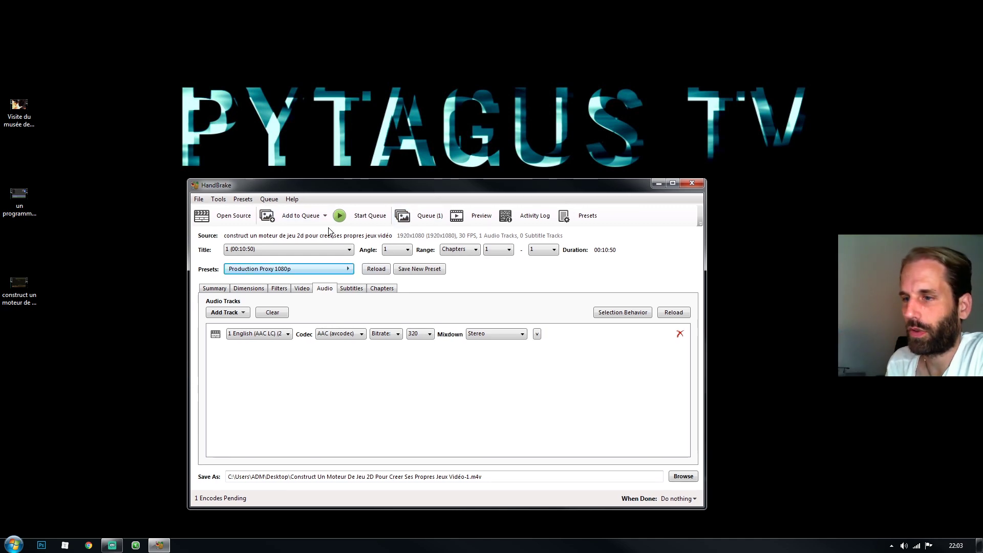
Add the second video's encode to the queue and start encoding the queued jobs
left_click(296, 215)
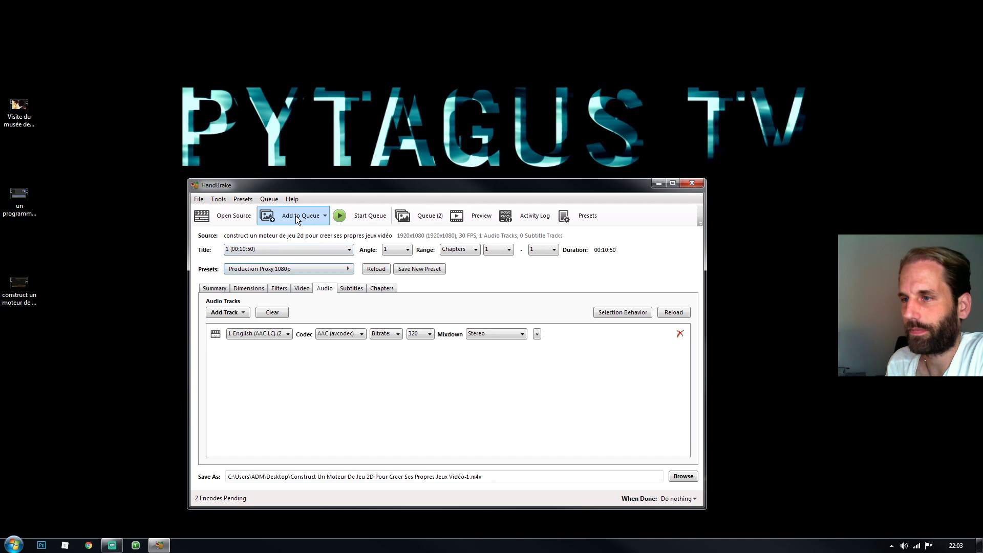
left_click(422, 217)
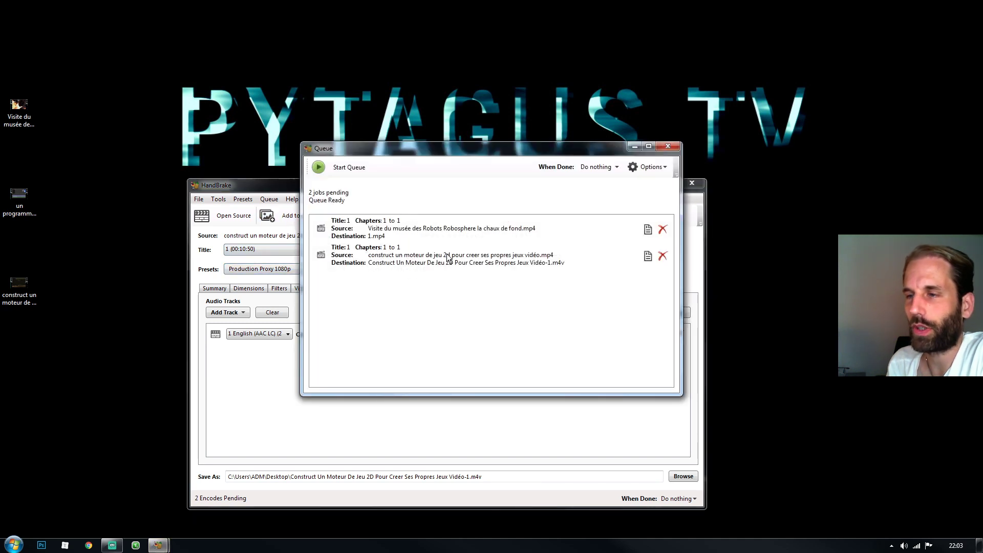
left_click(349, 167)
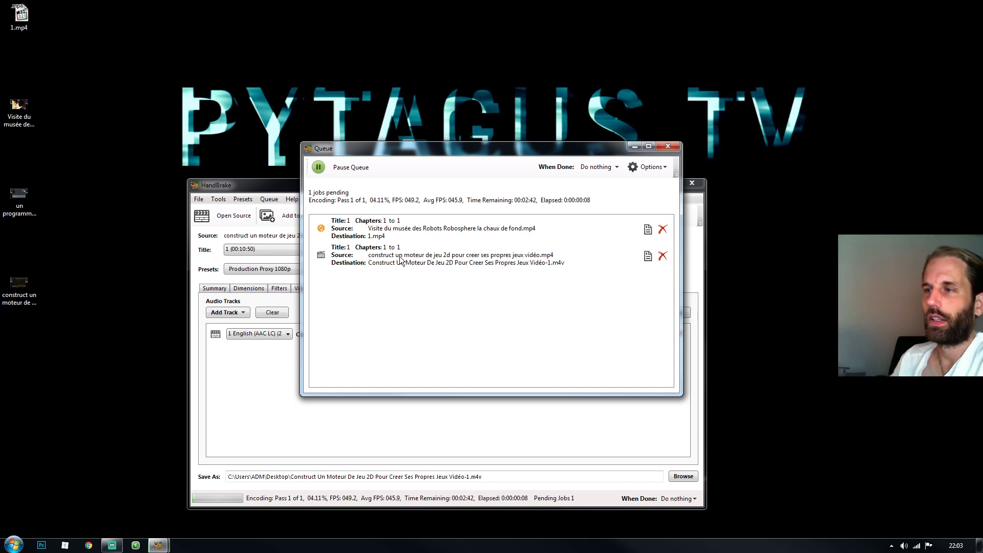
mouse_move(400, 260)
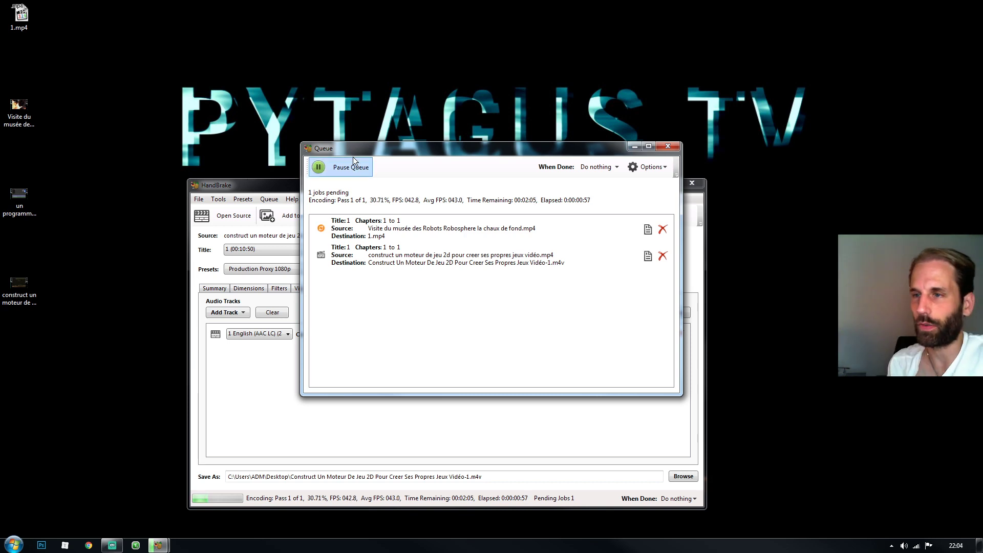
left_click_drag(410, 150, 395, 150)
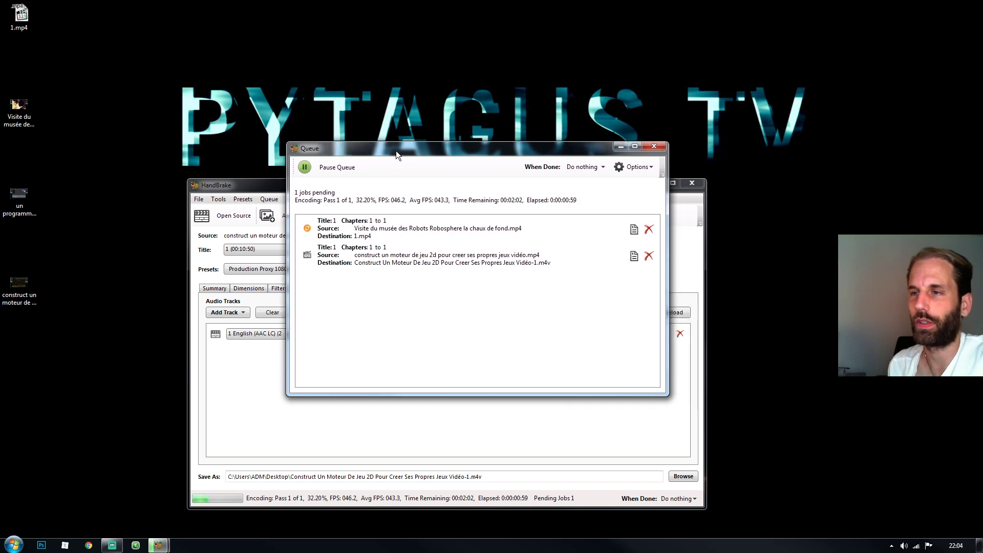